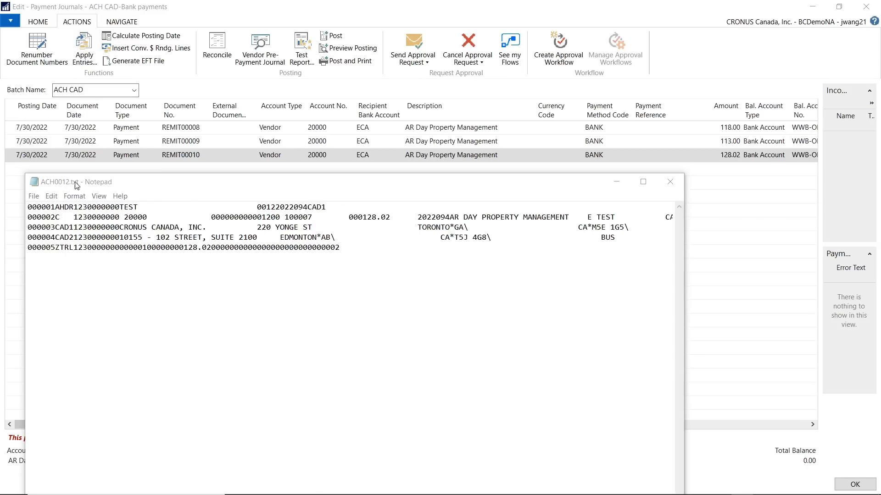
Highlight the payment amount in the second record of ACH0012.txt
{"action": "left_click", "coordinate": [488, 267]}
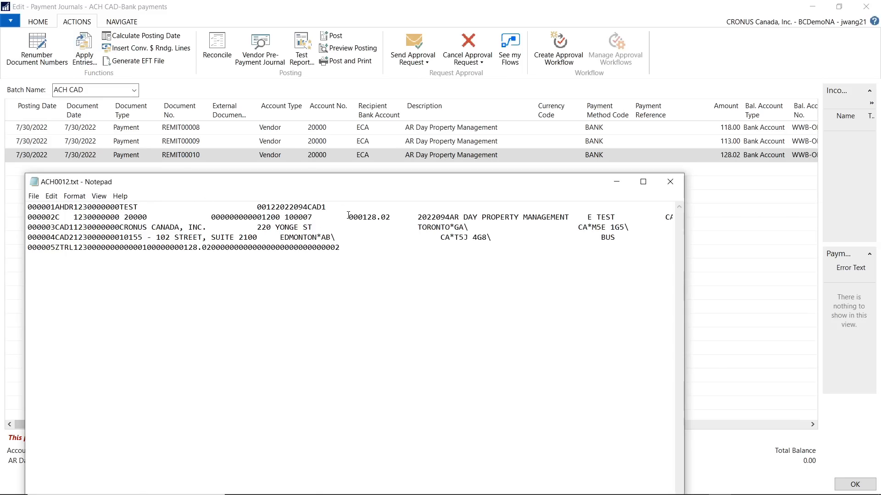
{"action": "left_click_drag", "start_coordinate": [349, 217], "coordinate": [395, 217]}
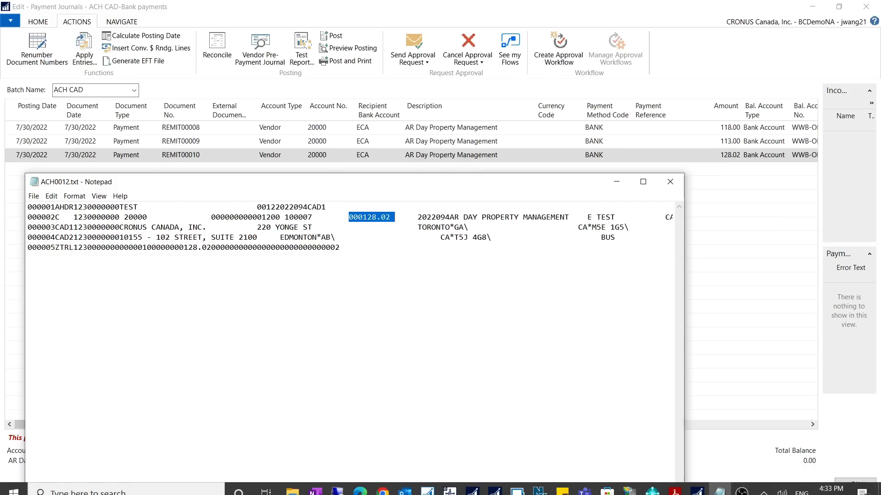
Switch to EFT_File_Layout_Guide.pdf in Acrobat Reader and examine the detail record layout on page 7, especially the Amount field's format rules
{"action": "left_click", "coordinate": [675, 487]}
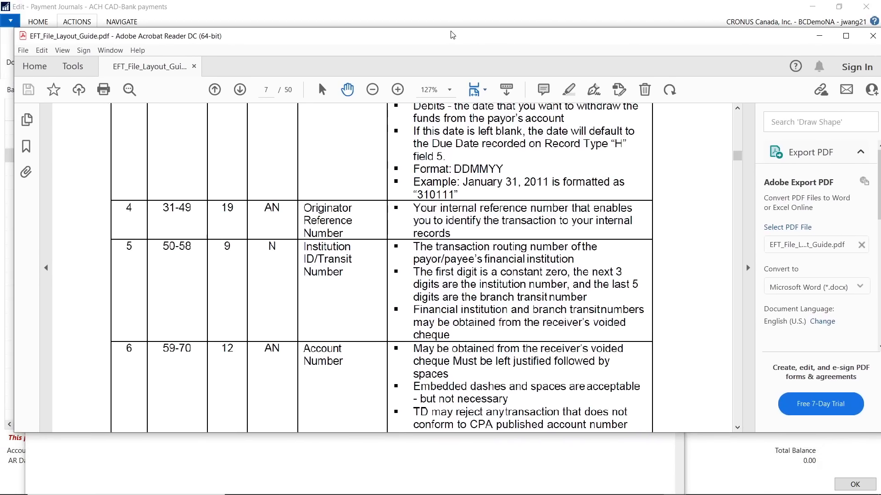
{"action": "left_click_drag", "start_coordinate": [453, 35], "coordinate": [451, 45]}
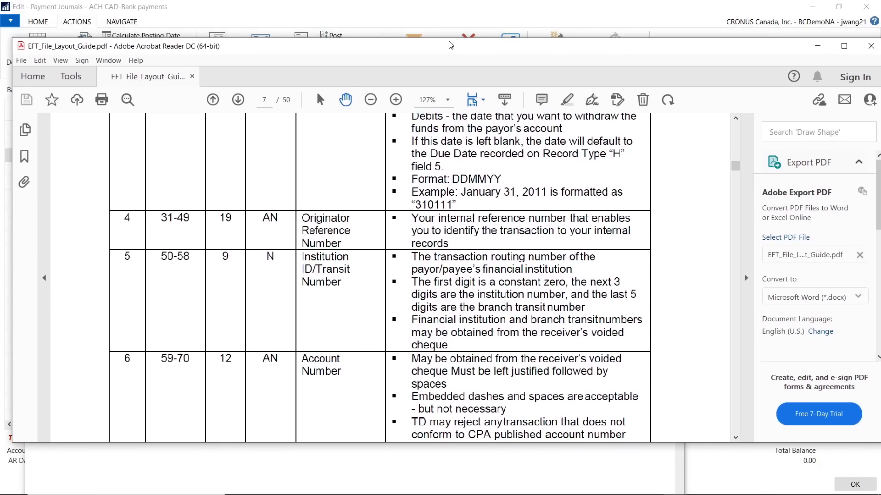
{"action": "scroll", "coordinate": [400, 291], "scroll_direction": "up", "scroll_amount": 5}
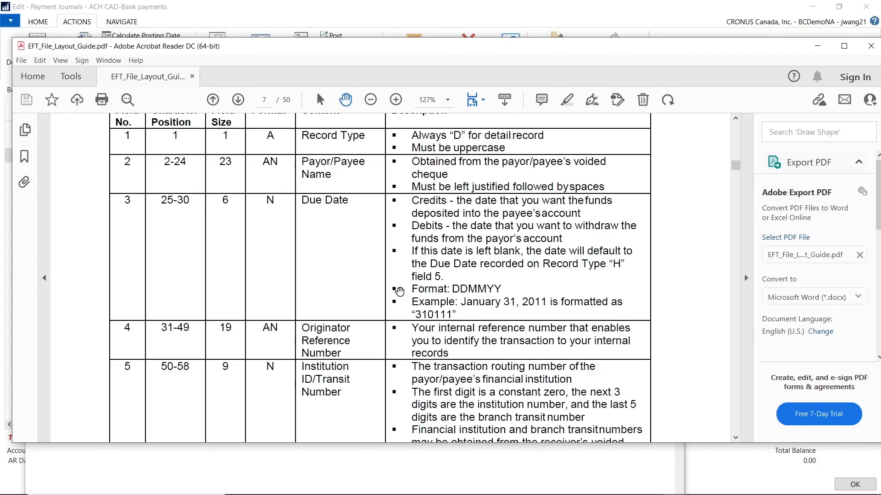
{"action": "scroll", "coordinate": [367, 216], "scroll_direction": "down", "scroll_amount": 1}
{"action": "scroll", "coordinate": [365, 205], "scroll_direction": "up", "scroll_amount": 2}
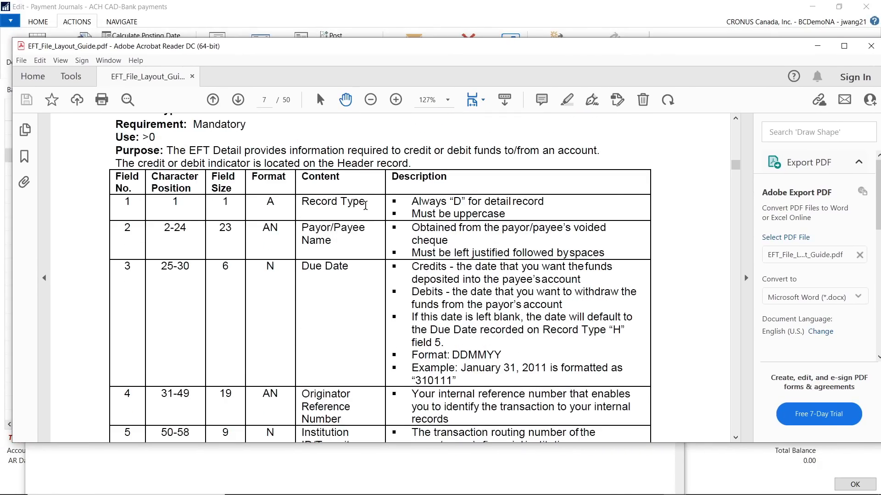
{"action": "scroll", "coordinate": [365, 206], "scroll_direction": "up", "scroll_amount": 3}
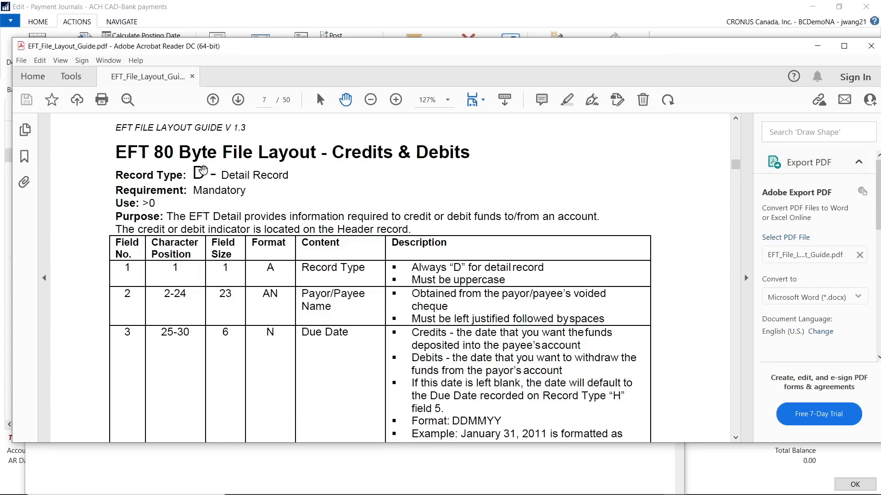
{"action": "scroll", "coordinate": [445, 281], "scroll_direction": "down", "scroll_amount": 6}
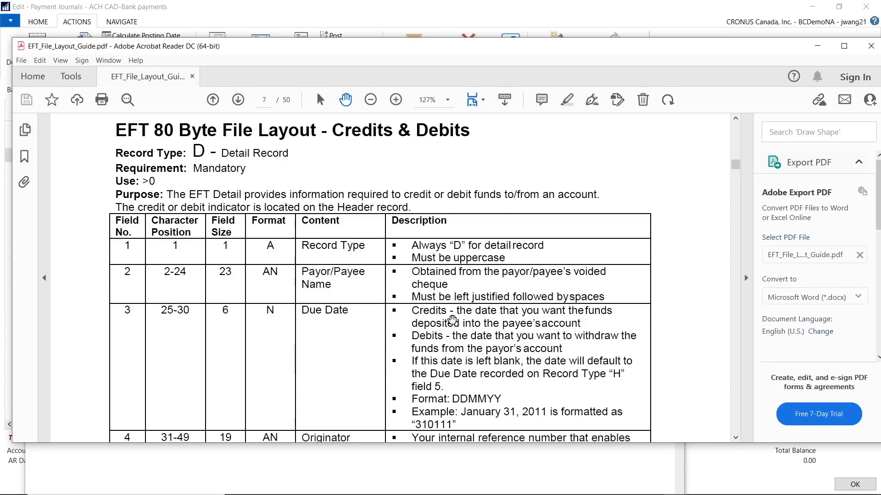
{"action": "scroll", "coordinate": [452, 318], "scroll_direction": "down", "scroll_amount": 3}
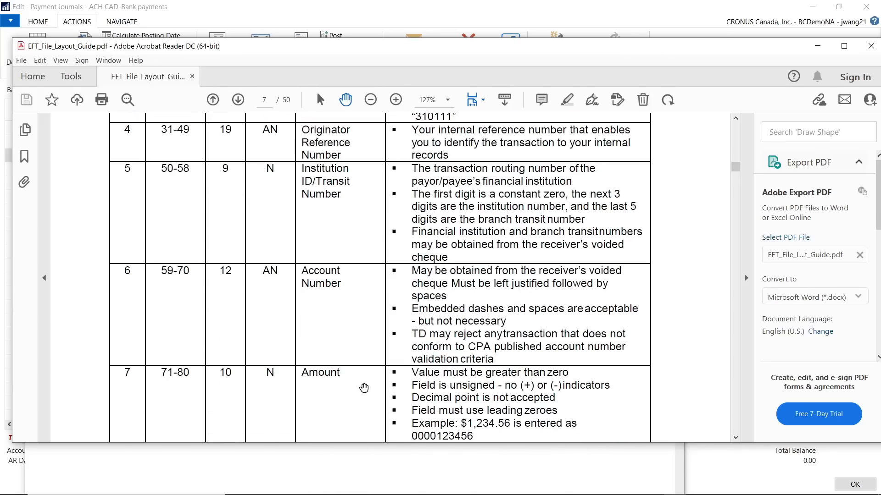
{"action": "scroll", "coordinate": [364, 387], "scroll_direction": "down", "scroll_amount": 2}
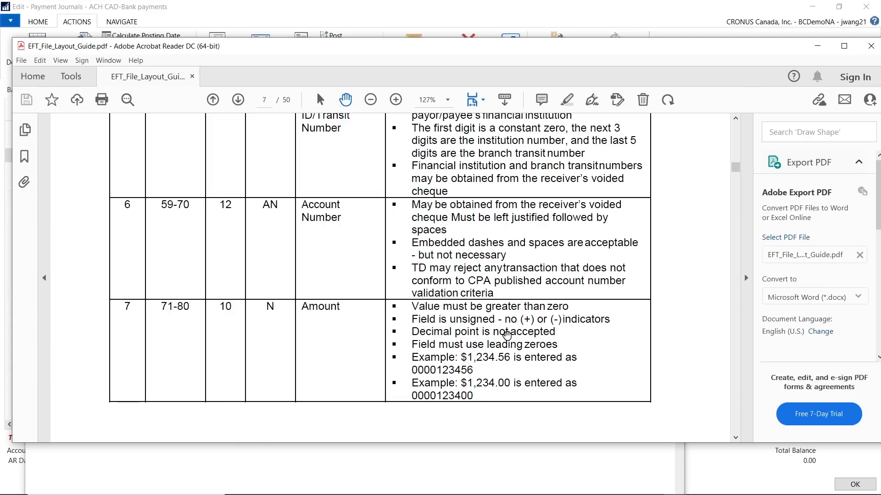
{"action": "left_click_drag", "start_coordinate": [388, 58], "coordinate": [396, 39]}
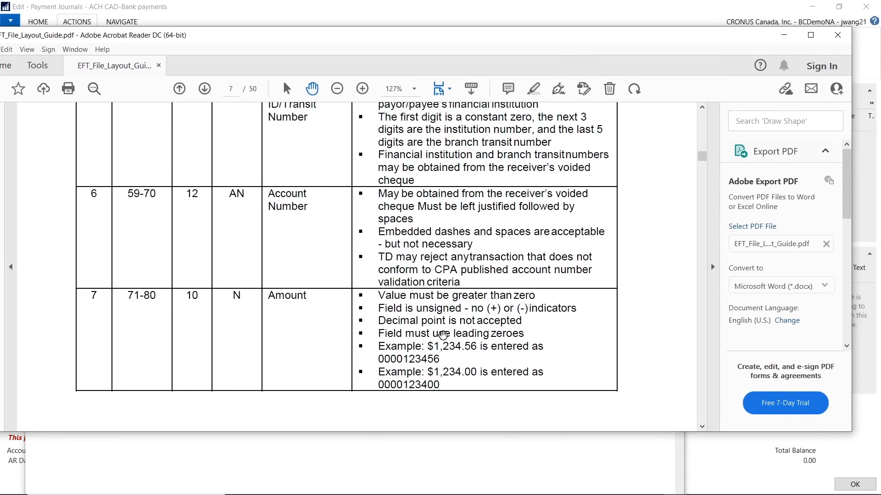
{"action": "left_click_drag", "start_coordinate": [500, 28], "coordinate": [440, 64]}
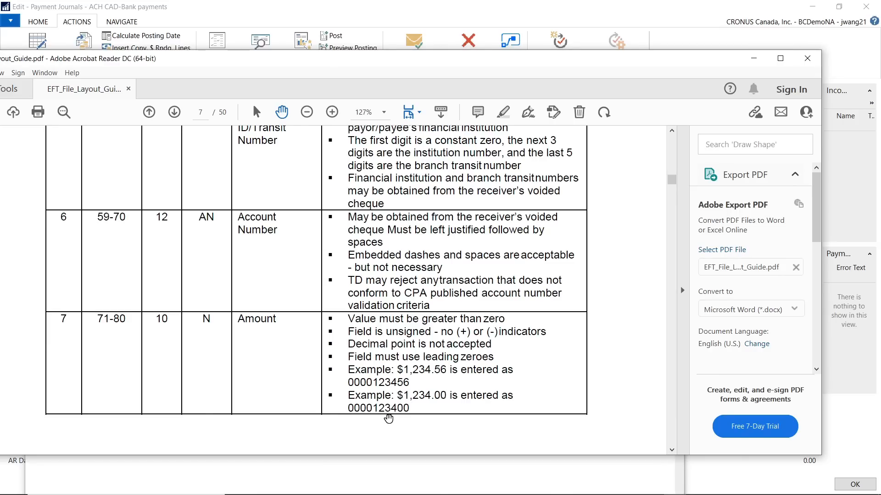
{"action": "left_click_drag", "start_coordinate": [687, 61], "coordinate": [698, 88]}
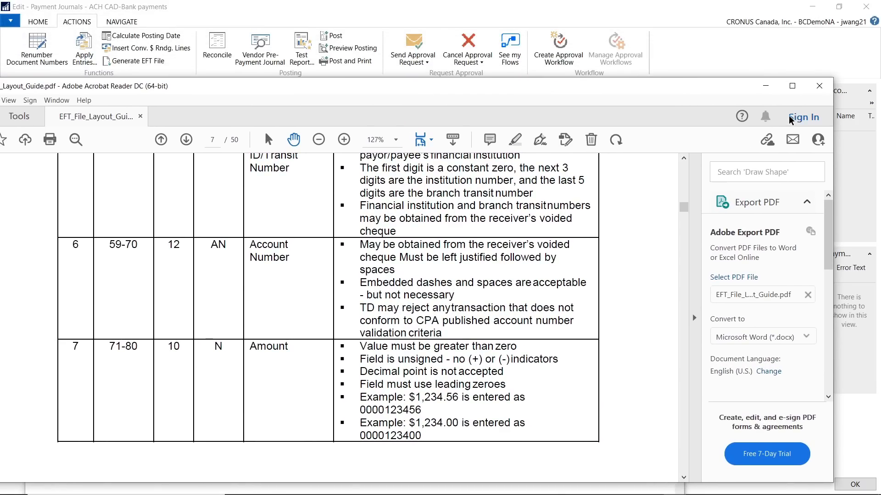
Minimize the layout guide and ACH0012.txt, and close the ACH CAD payment journal
{"action": "left_click", "coordinate": [759, 91]}
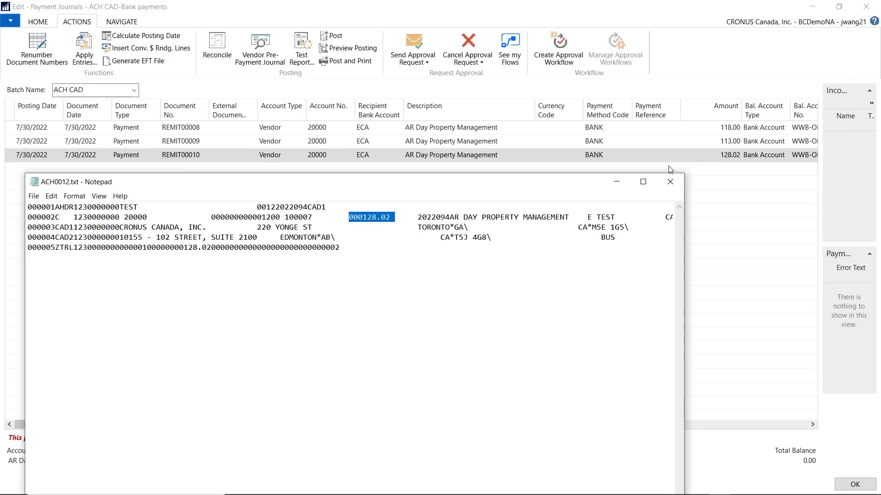
{"action": "left_click", "coordinate": [616, 182]}
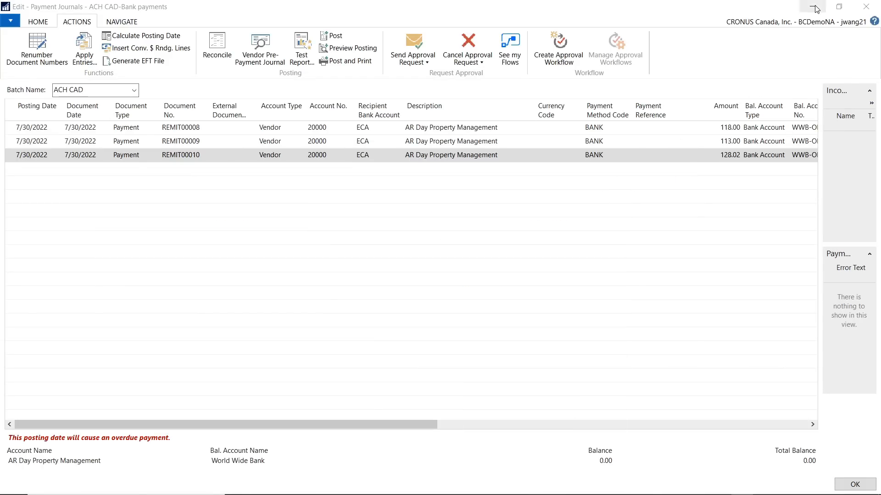
{"action": "left_click", "coordinate": [864, 7]}
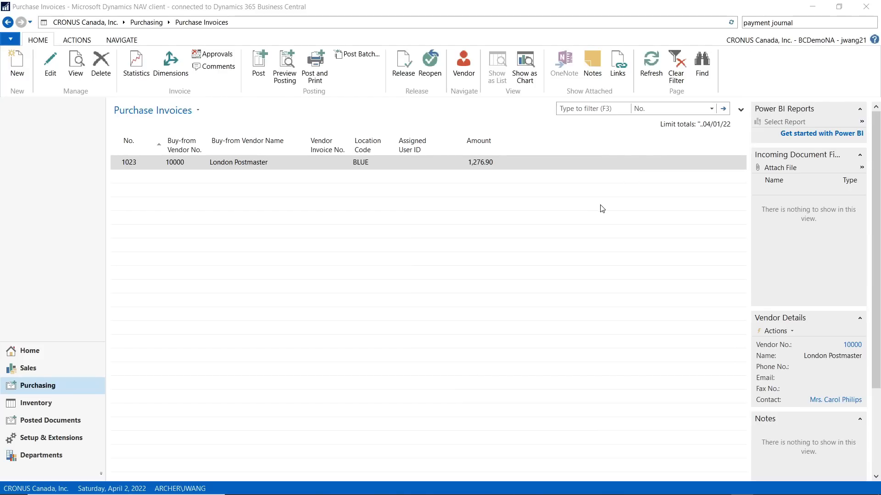
Search for "data exchange" and open the Data Exchange Definitions list
{"action": "triple_click", "coordinate": [793, 24]}
{"action": "type", "text": "data ex"}
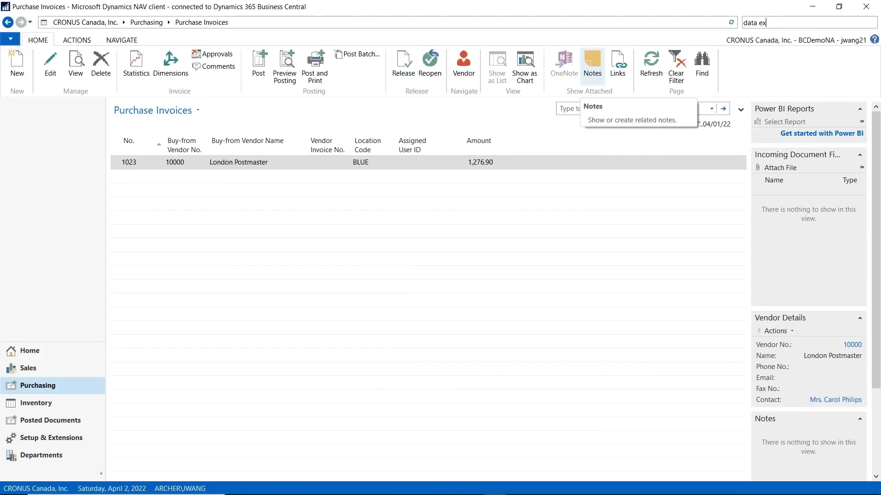
{"action": "type", "text": "change"}
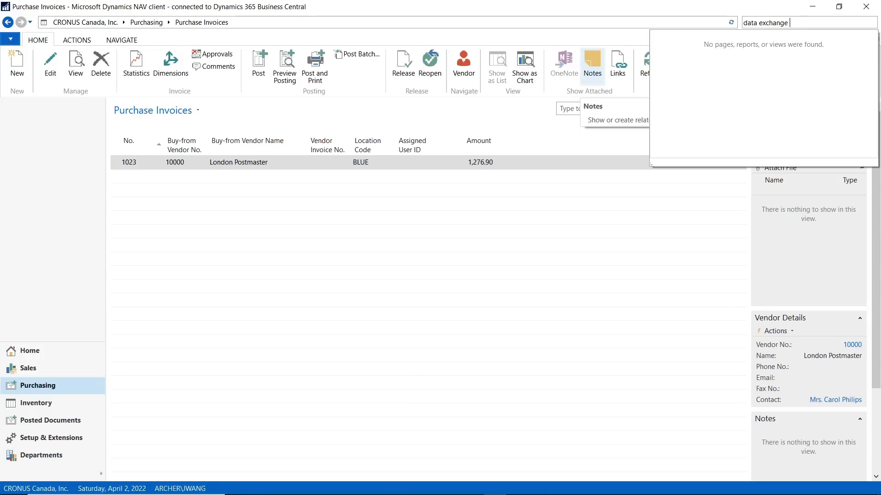
{"action": "left_click", "coordinate": [694, 36]}
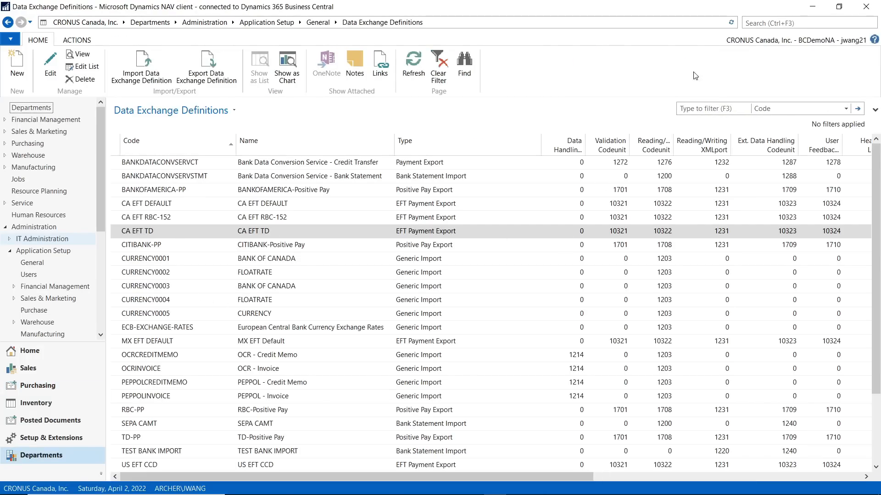
Search for "bank account" and open the Bank Accounts list
{"action": "left_click", "coordinate": [774, 26]}
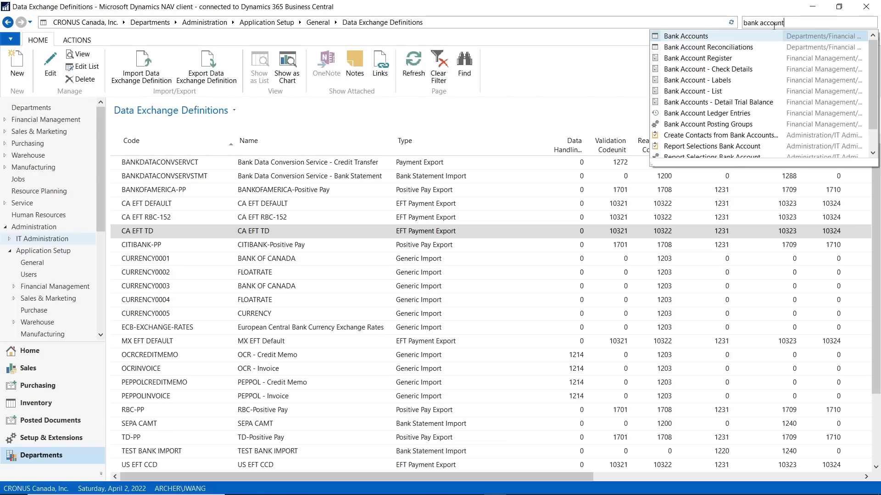
{"action": "left_click", "coordinate": [679, 37]}
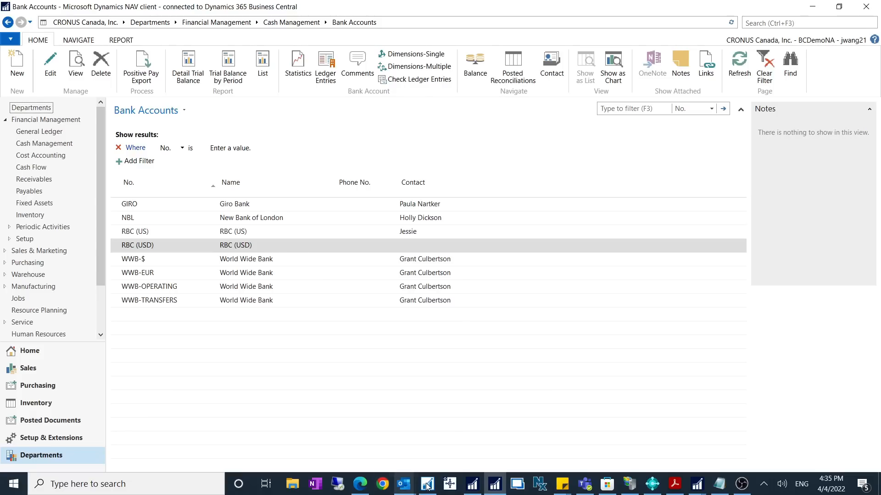
{"action": "mouse_move", "coordinate": [502, 485]}
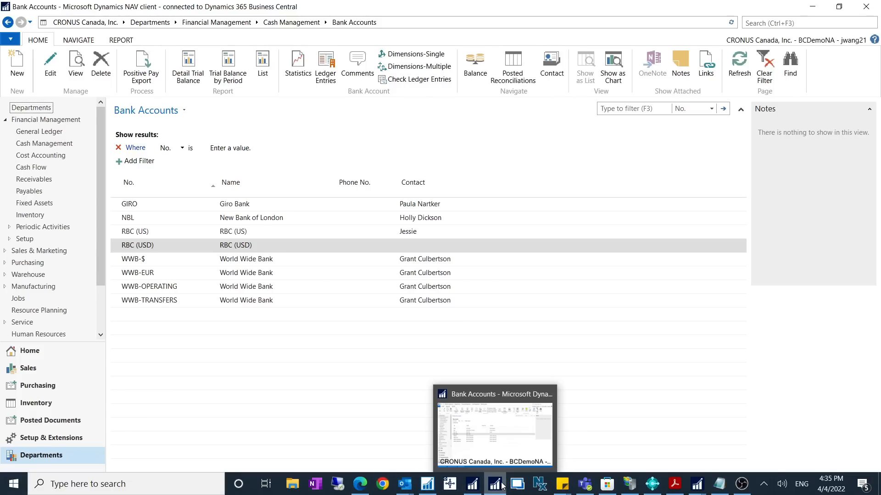
Search for "payment", open the ACH CAD payment journal to check the lines' balancing bank account, and close the journal
{"action": "left_click", "coordinate": [785, 23]}
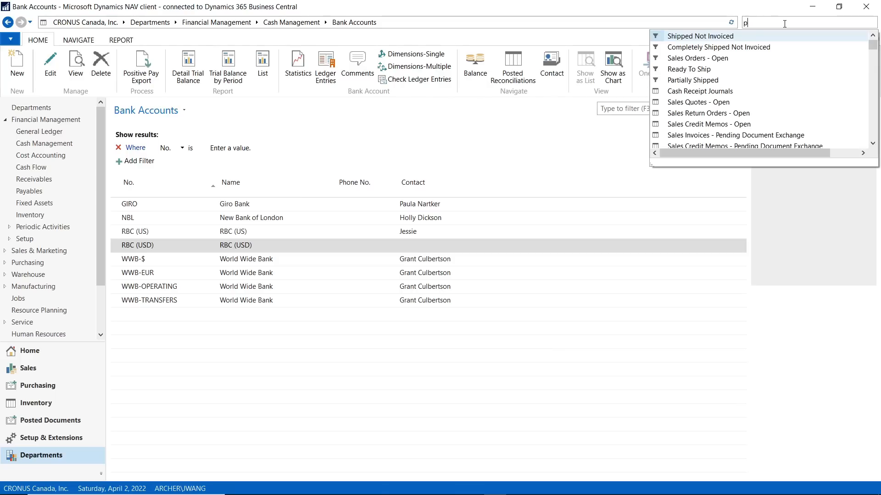
{"action": "key", "text": "Escape"}
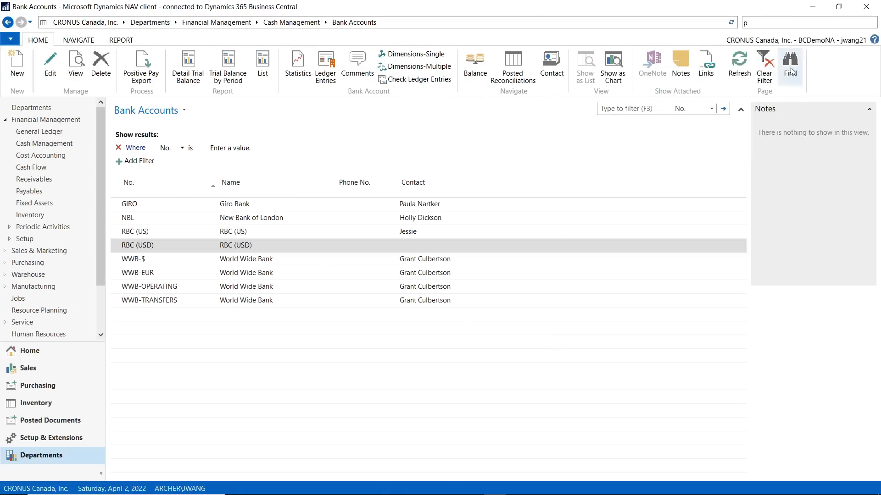
{"action": "type", "text": "payment"}
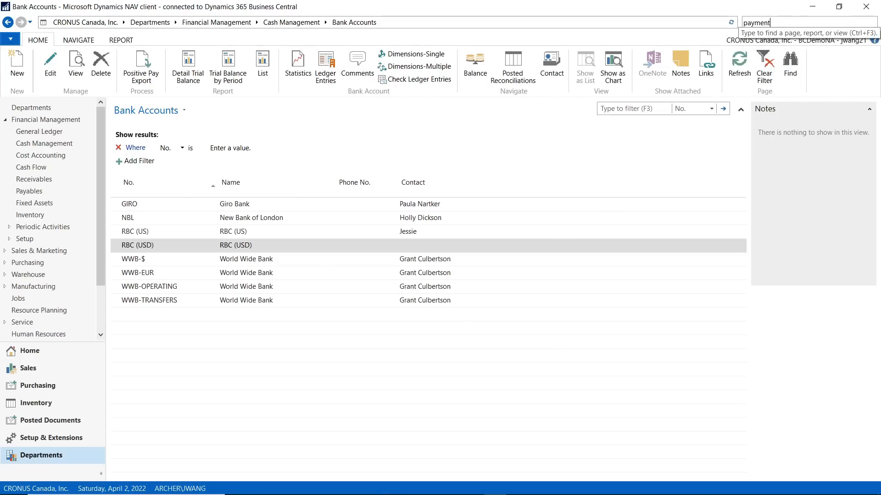
{"action": "left_click", "coordinate": [677, 36]}
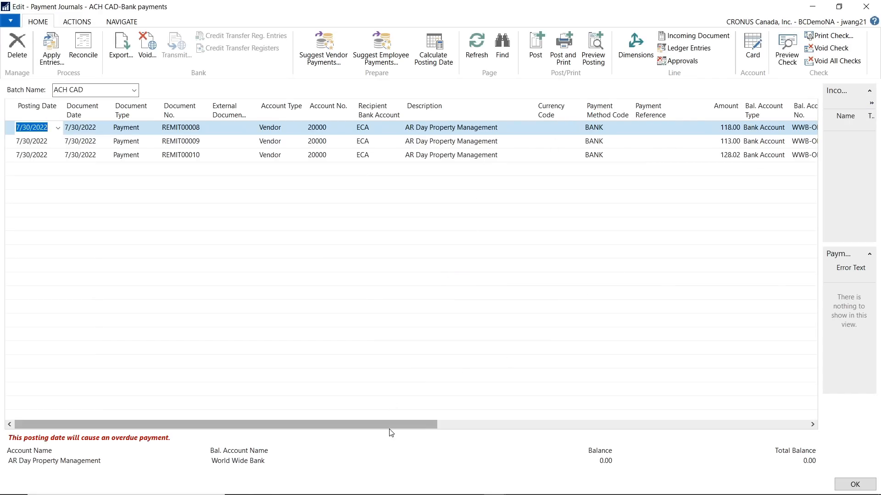
{"action": "left_click", "coordinate": [796, 132]}
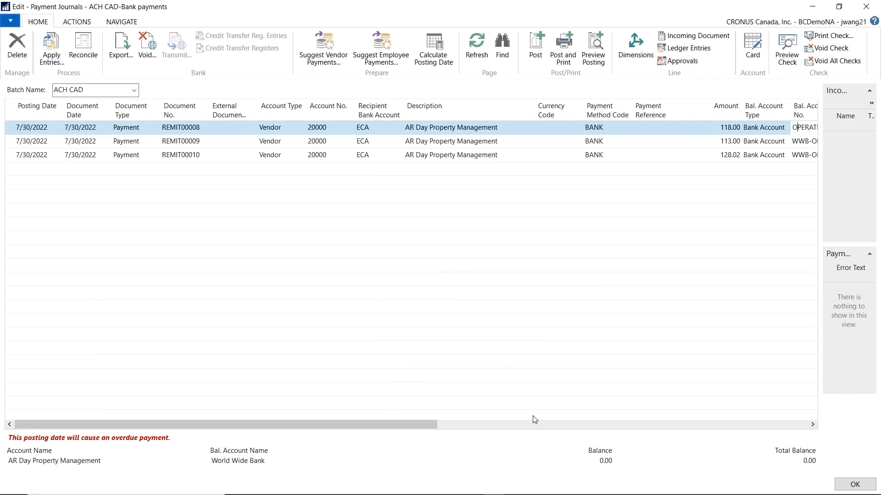
{"action": "left_click", "coordinate": [534, 420]}
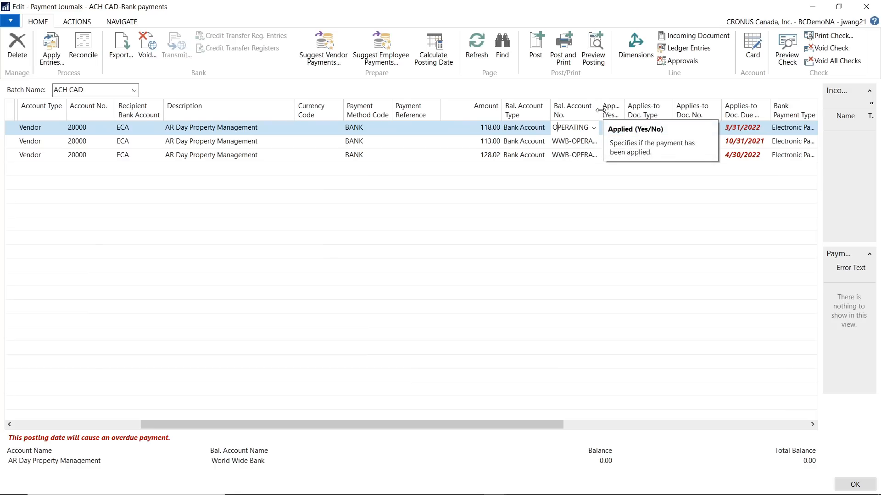
{"action": "left_click", "coordinate": [865, 6]}
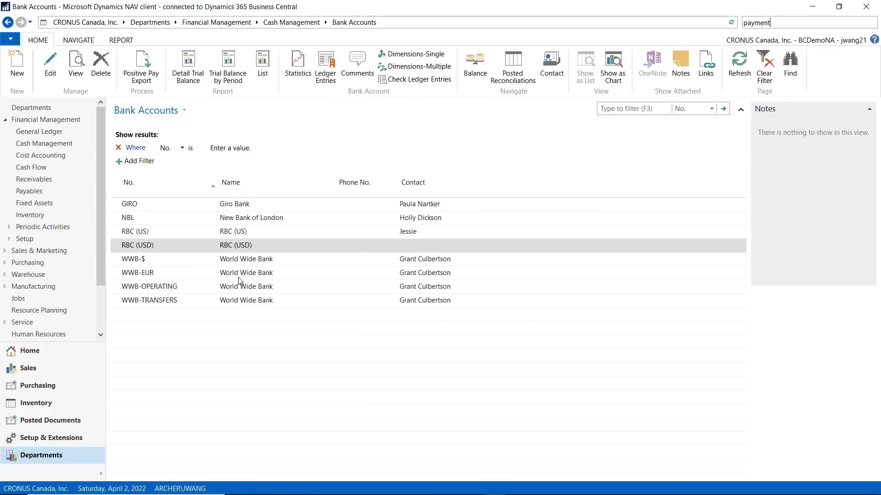
Open the WWB-OPERATING bank account card in a maximized window and bring up its Transfer settings
{"action": "left_click", "coordinate": [154, 289]}
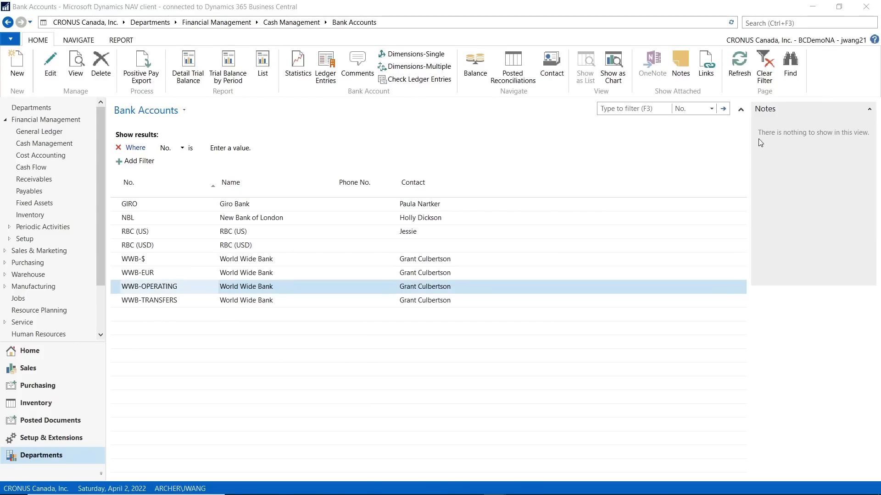
{"action": "left_click_drag", "start_coordinate": [239, 125], "coordinate": [314, 9]}
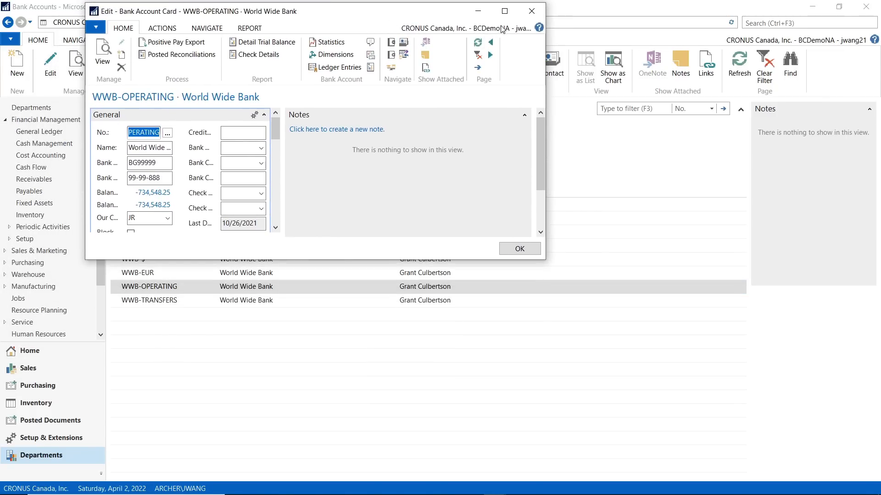
{"action": "left_click", "coordinate": [513, 15]}
{"action": "scroll", "coordinate": [321, 339], "scroll_direction": "down", "scroll_amount": 3}
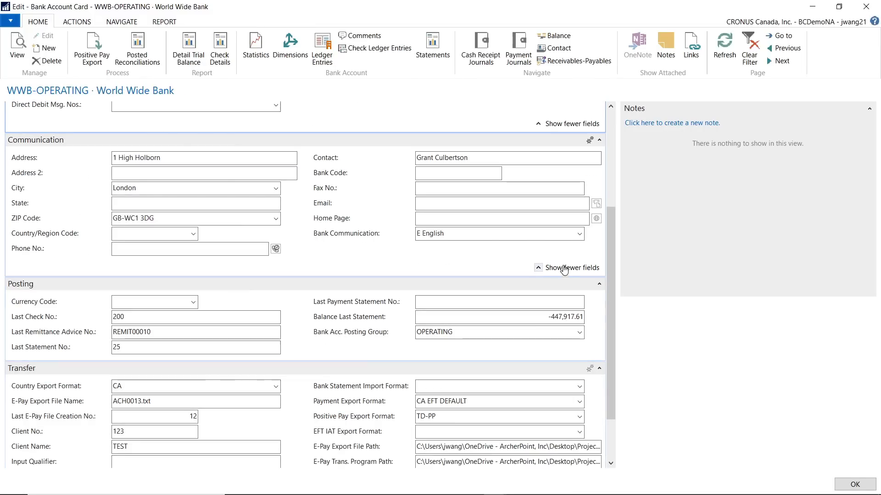
{"action": "scroll", "coordinate": [613, 357], "scroll_direction": "down", "scroll_amount": 3}
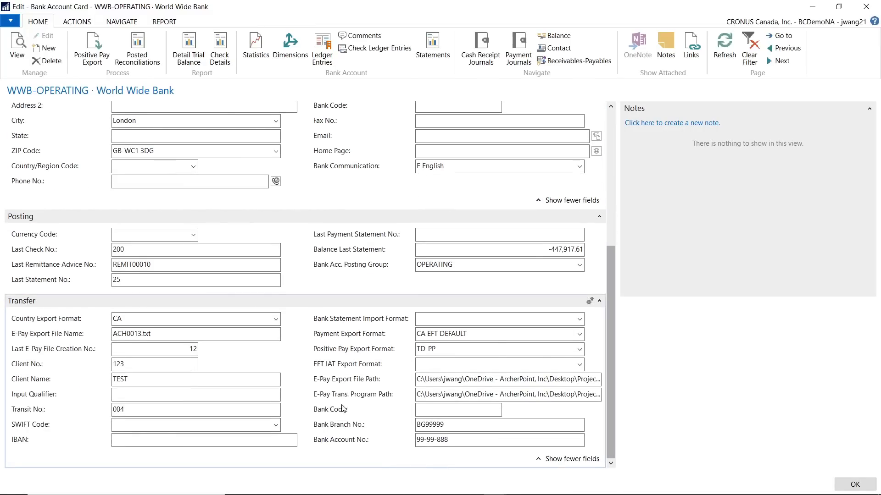
Copy the CA EFT DEFAULT format's data exchange definition code from the Bank Export/Import Setup list and close the bank account card
{"action": "left_click", "coordinate": [579, 334]}
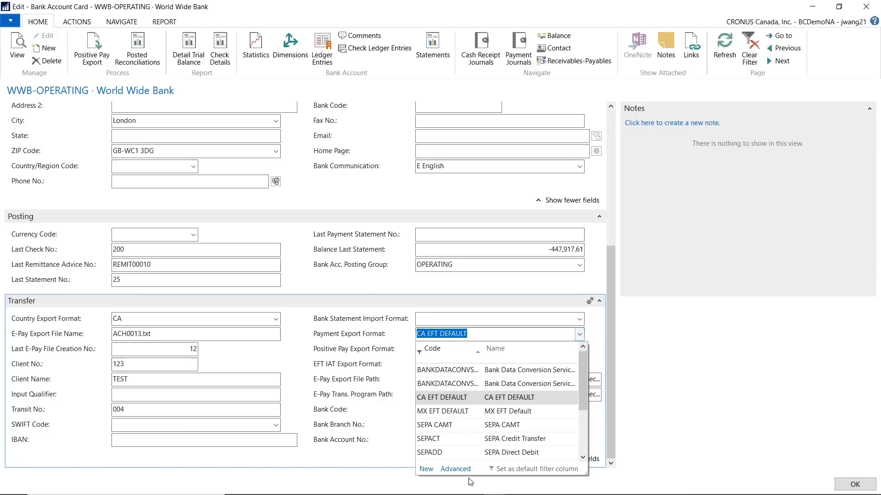
{"action": "left_click", "coordinate": [464, 470]}
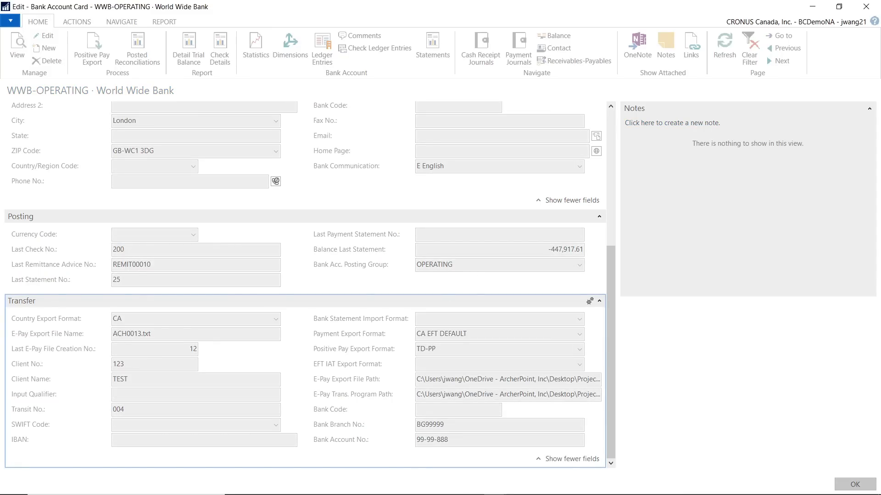
{"action": "left_click_drag", "start_coordinate": [584, 187], "coordinate": [90, 42]}
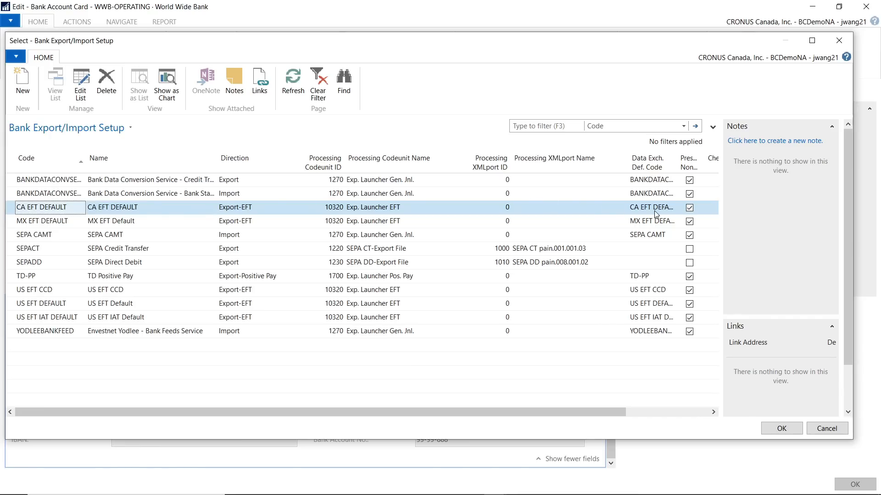
{"action": "left_click_drag", "start_coordinate": [677, 159], "coordinate": [719, 176]}
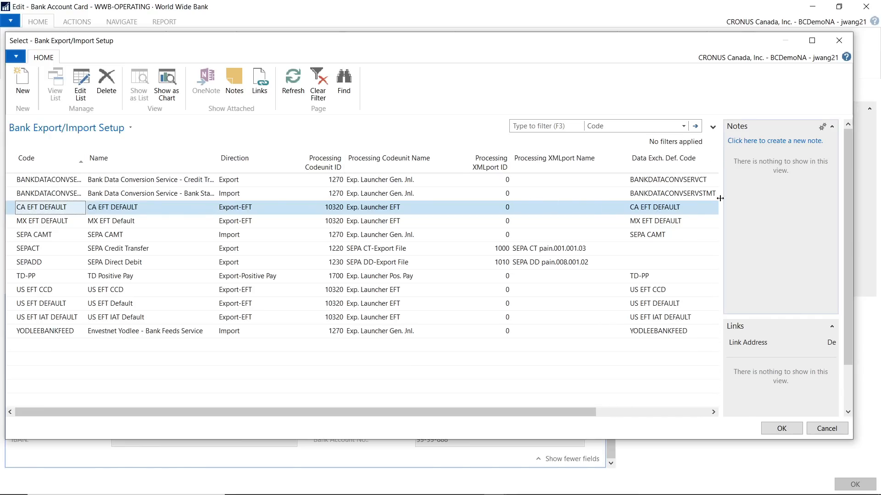
{"action": "left_click", "coordinate": [687, 212]}
{"action": "key", "text": "ctrl+c"}
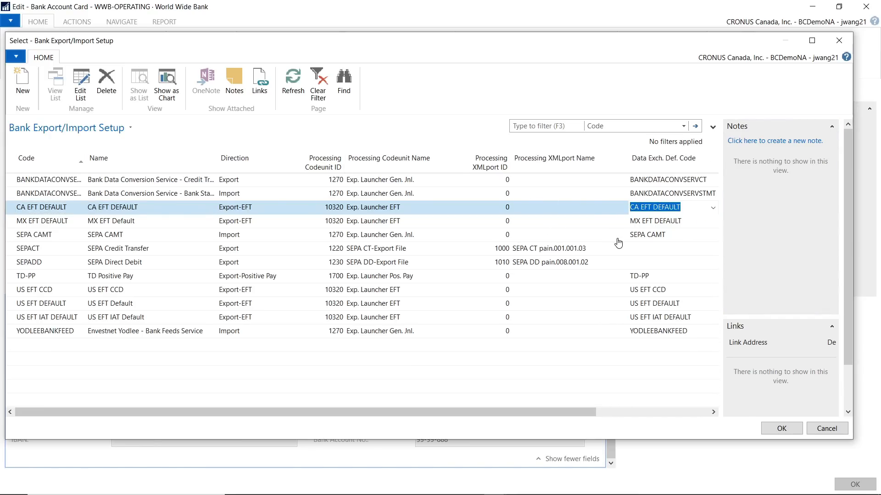
{"action": "left_click", "coordinate": [839, 428]}
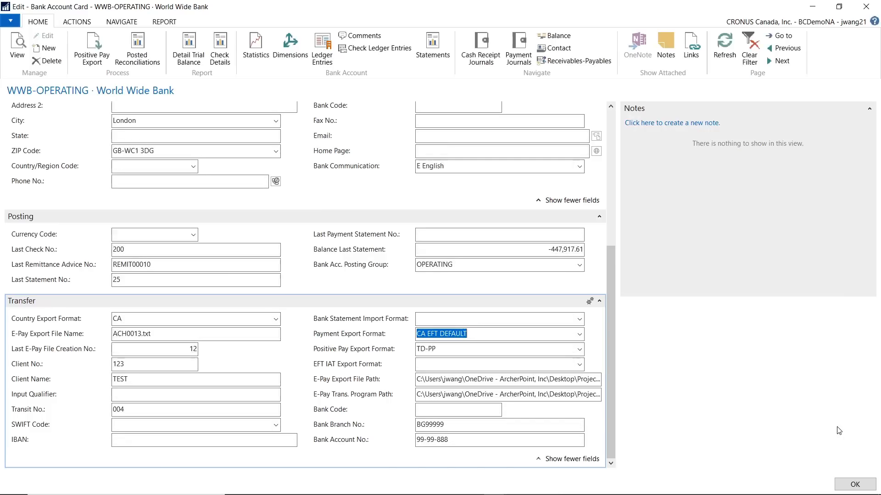
{"action": "left_click", "coordinate": [865, 8]}
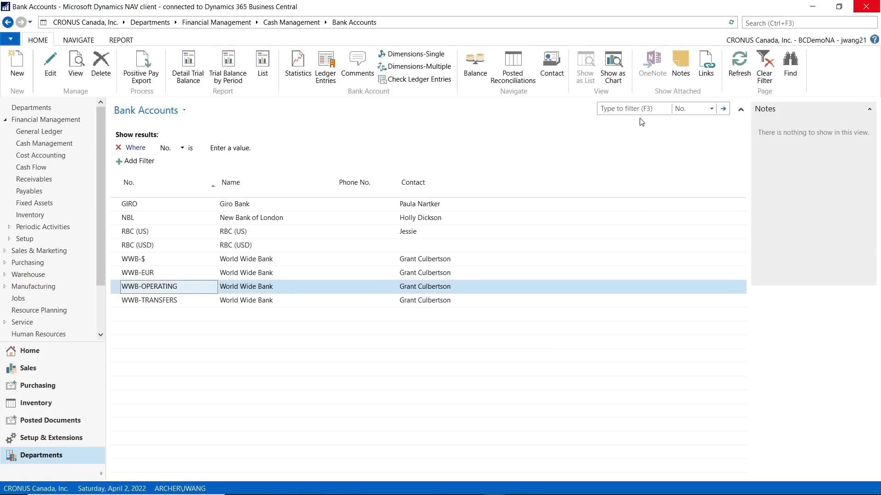
Search for "data ex" and open the Data Exchange Definitions list
{"action": "left_click", "coordinate": [765, 23]}
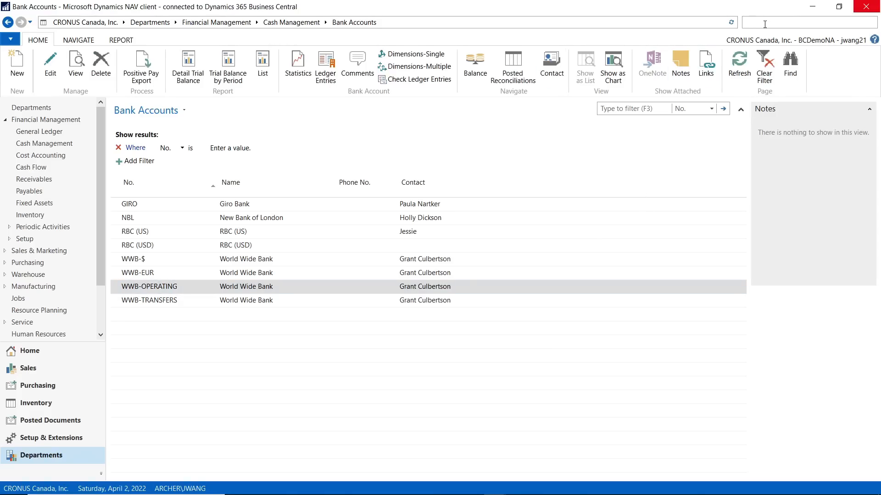
{"action": "type", "text": "data e"}
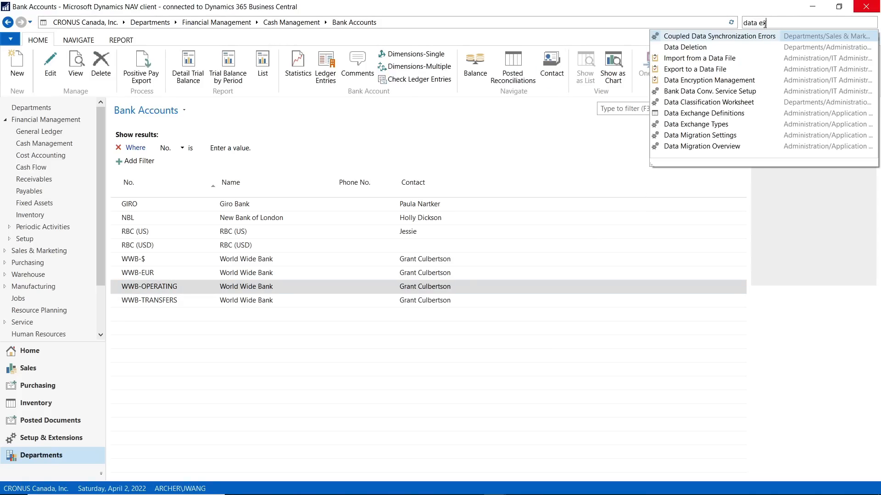
{"action": "type", "text": "x"}
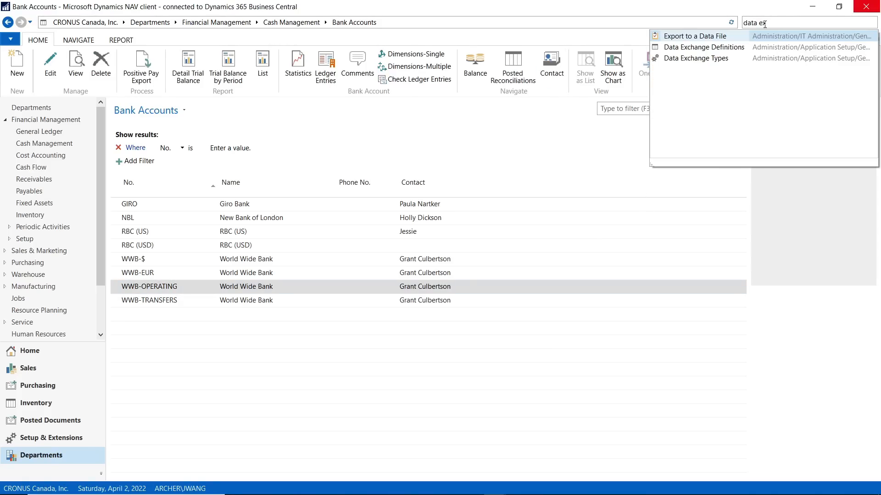
{"action": "left_click", "coordinate": [706, 54]}
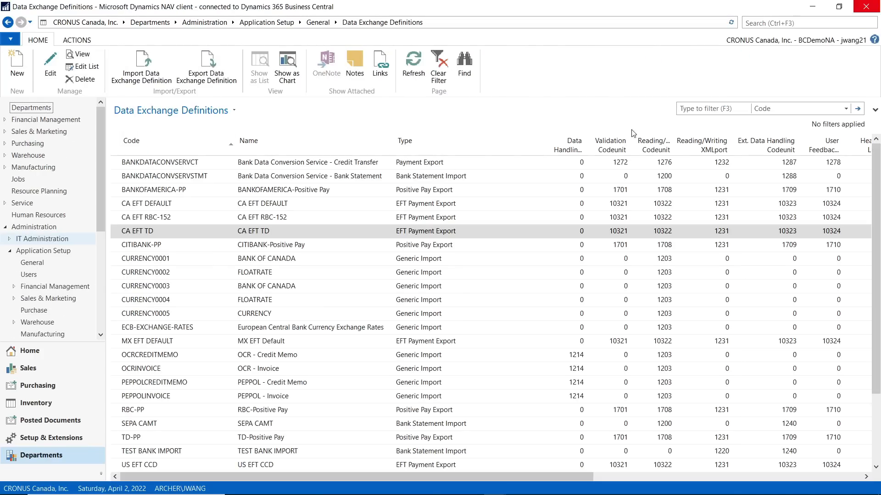
Filter the data exchange definitions by code CA EFT DEFAULT and open the matching definition
{"action": "left_click", "coordinate": [731, 108]}
{"action": "key", "text": "ctrl+v"}
{"action": "key", "text": "Return"}
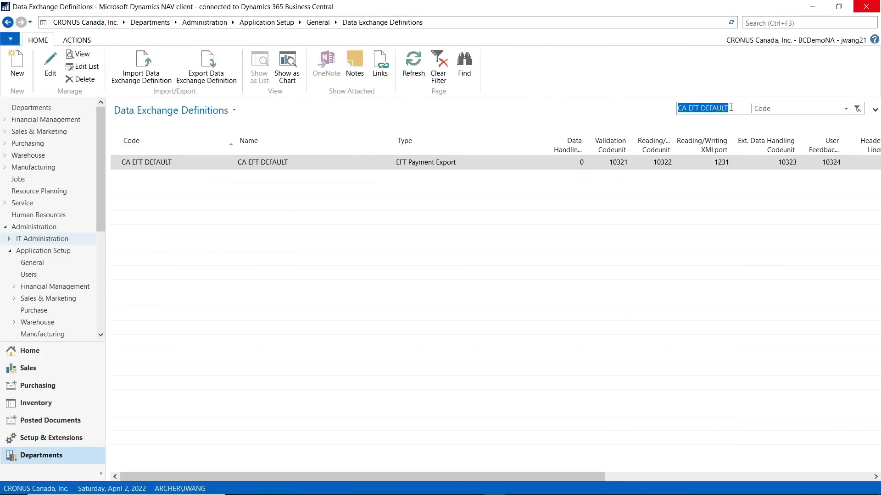
{"action": "double_click", "coordinate": [151, 166]}
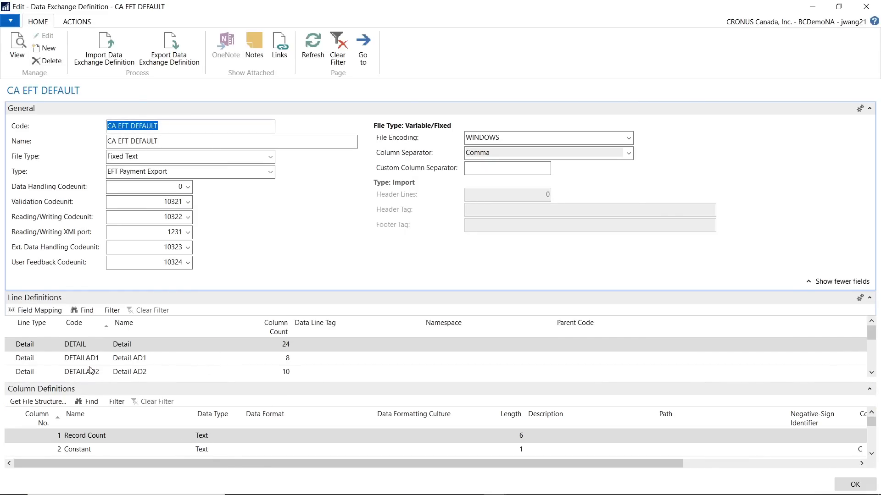
Examine the DETAIL line's column definitions, checking the length, padding and justification of the Payment Amount column
{"action": "left_click", "coordinate": [33, 343]}
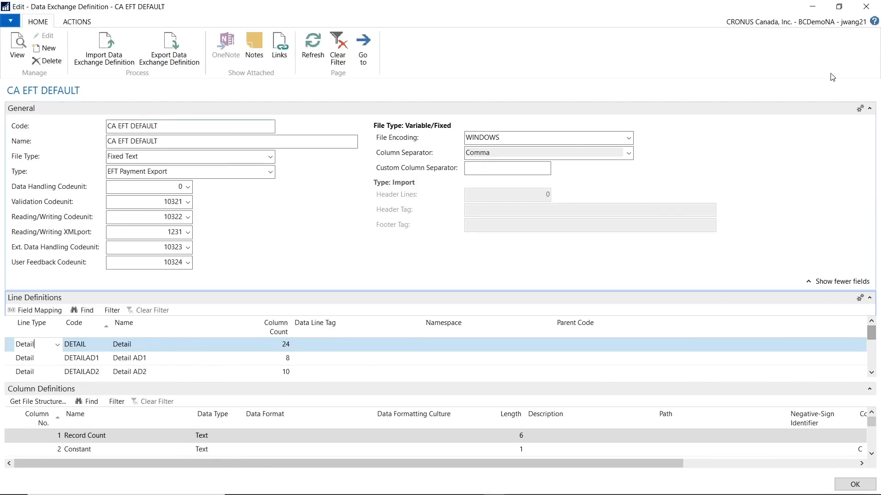
{"action": "left_click", "coordinate": [869, 110]}
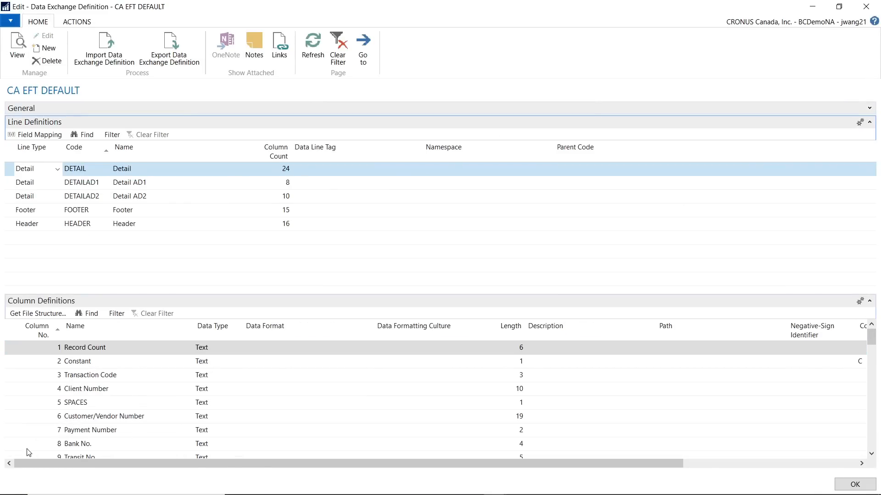
{"action": "scroll", "coordinate": [102, 421], "scroll_direction": "down", "scroll_amount": 2}
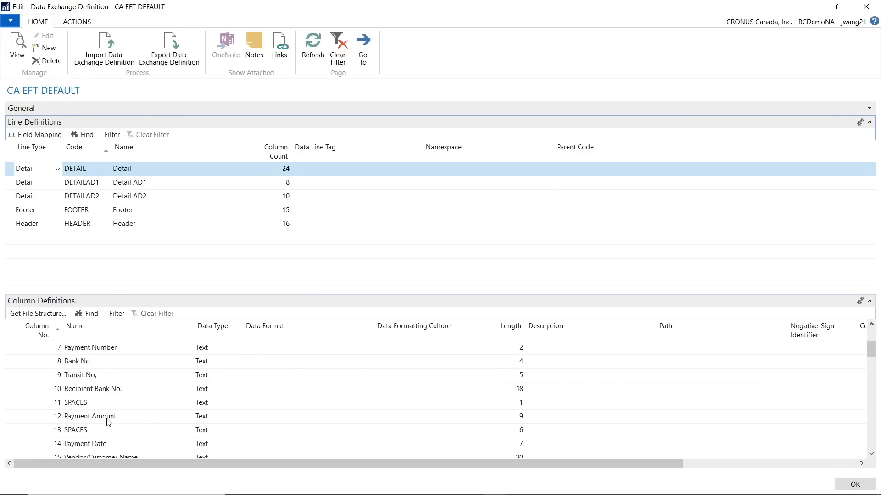
{"action": "left_click", "coordinate": [108, 420]}
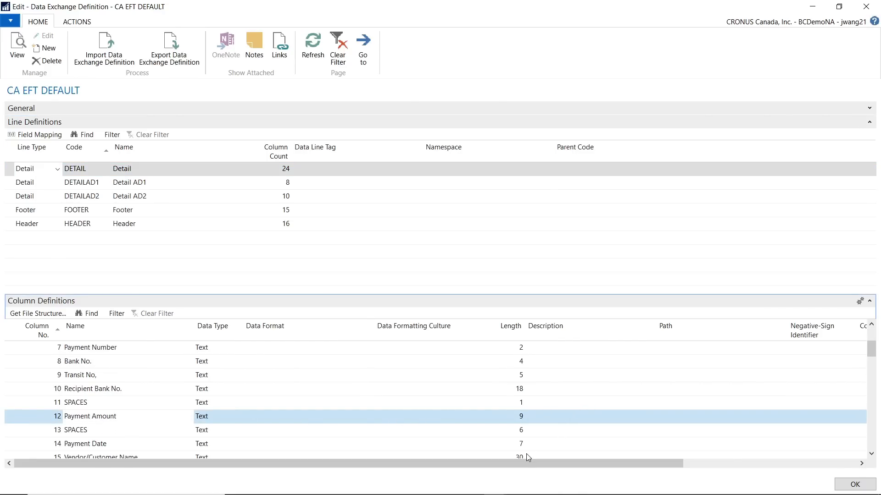
{"action": "left_click_drag", "start_coordinate": [515, 464], "coordinate": [498, 484]}
{"action": "scroll", "coordinate": [472, 422], "scroll_direction": "down", "scroll_amount": 2}
{"action": "scroll", "coordinate": [472, 423], "scroll_direction": "up", "scroll_amount": 2}
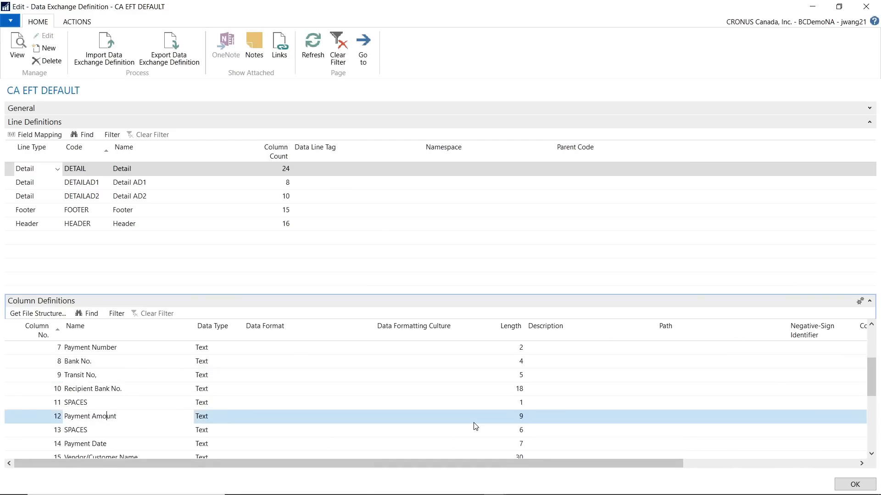
{"action": "scroll", "coordinate": [475, 426], "scroll_direction": "down", "scroll_amount": 4}
{"action": "scroll", "coordinate": [475, 426], "scroll_direction": "up", "scroll_amount": 3}
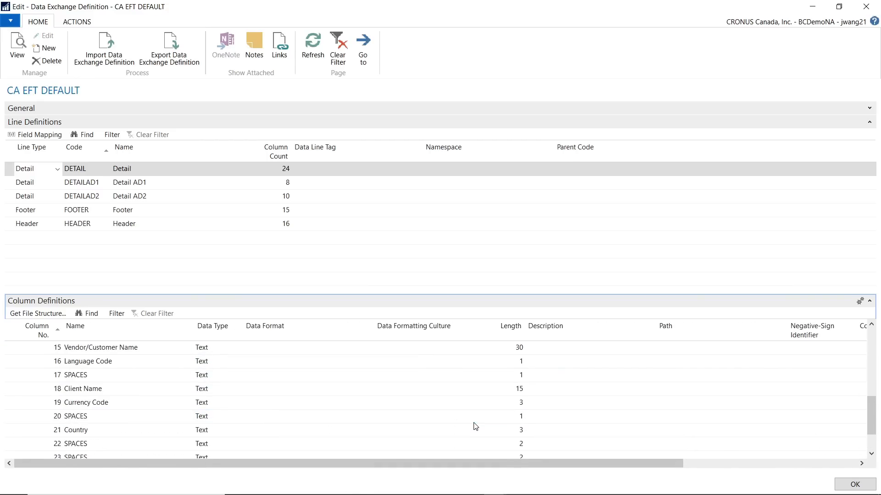
{"action": "left_click_drag", "start_coordinate": [450, 463], "coordinate": [631, 463]}
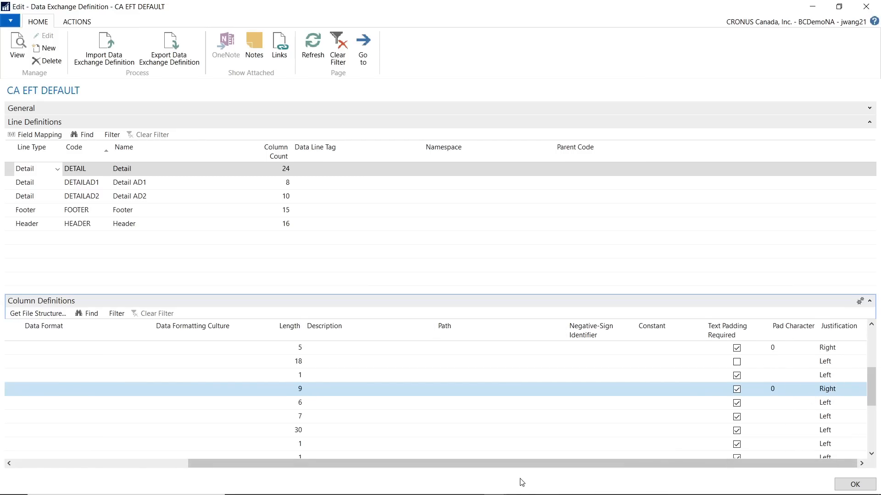
{"action": "left_click_drag", "start_coordinate": [515, 467], "coordinate": [342, 466]}
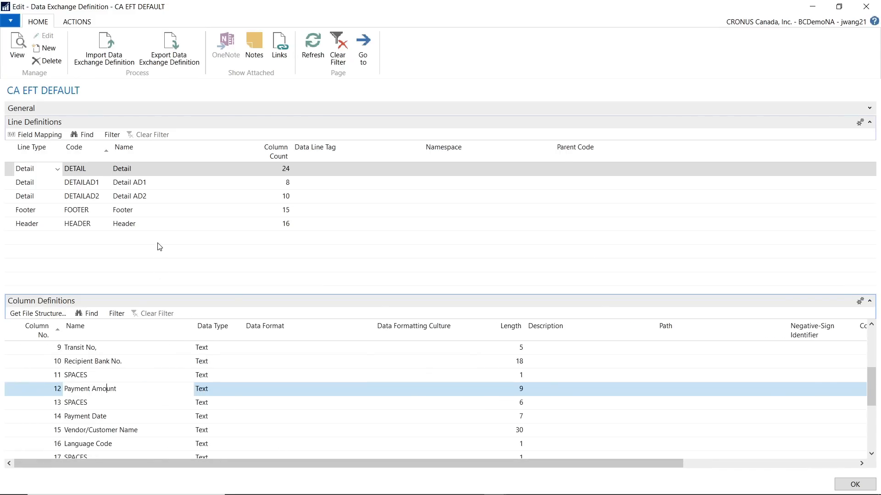
Open the DETAIL line's field mapping, select the Payment Amount row and check which columns are available for the list
{"action": "left_click", "coordinate": [46, 138]}
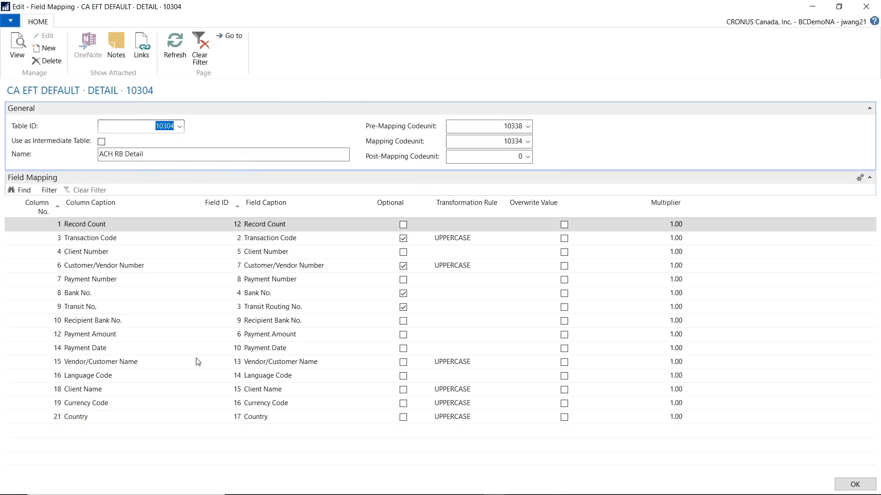
{"action": "left_click", "coordinate": [132, 339]}
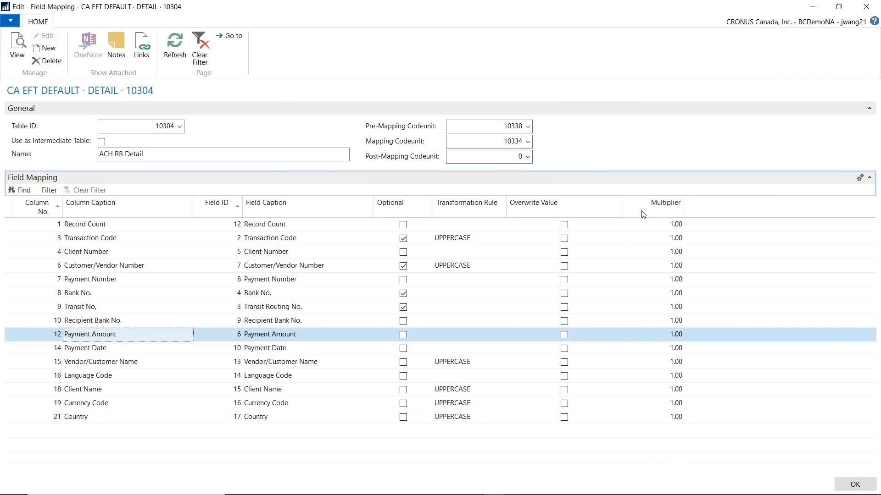
{"action": "right_click", "coordinate": [612, 210]}
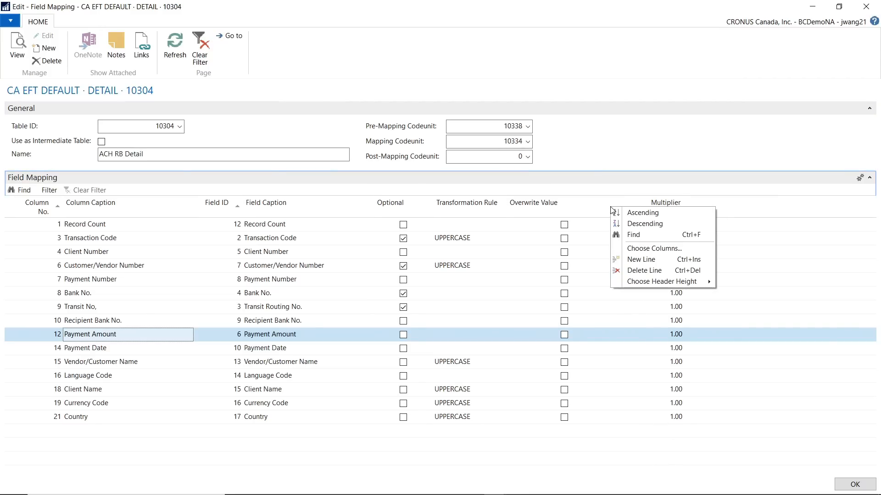
{"action": "left_click", "coordinate": [654, 248]}
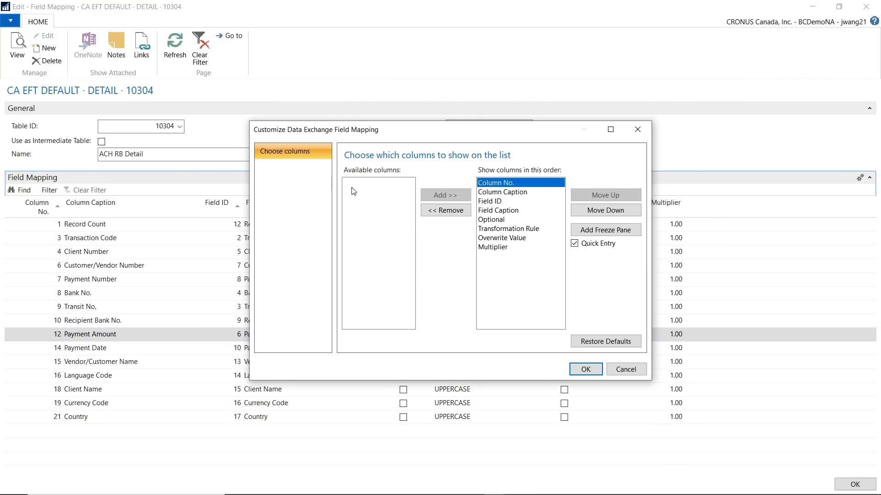
{"action": "left_click", "coordinate": [351, 185]}
{"action": "left_click", "coordinate": [637, 374]}
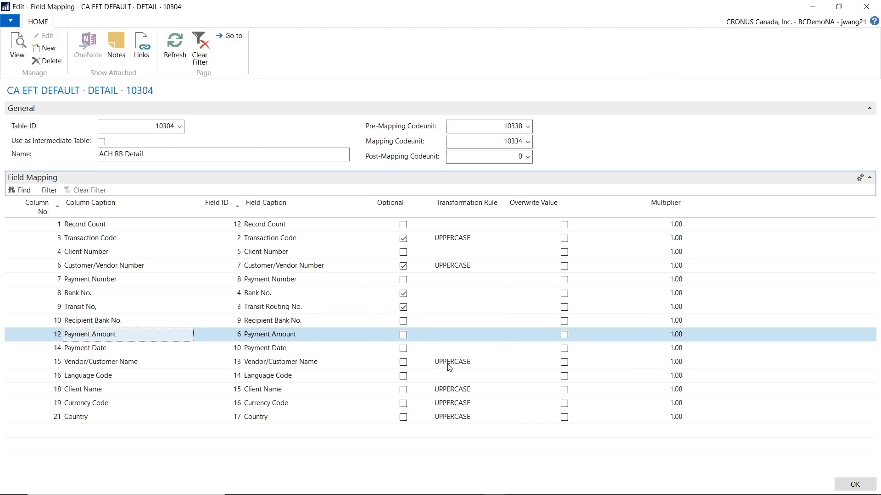
Set the Payment Amount mapping's multiplier to 100, enable its Overwrite Value option, and close the field mapping and the definition
{"action": "left_click", "coordinate": [659, 340]}
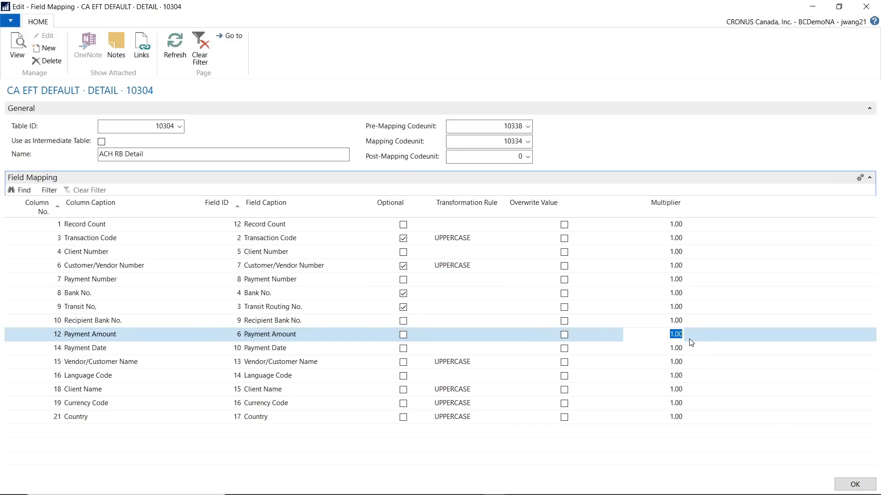
{"action": "type", "text": "100"}
{"action": "key", "text": "Return"}
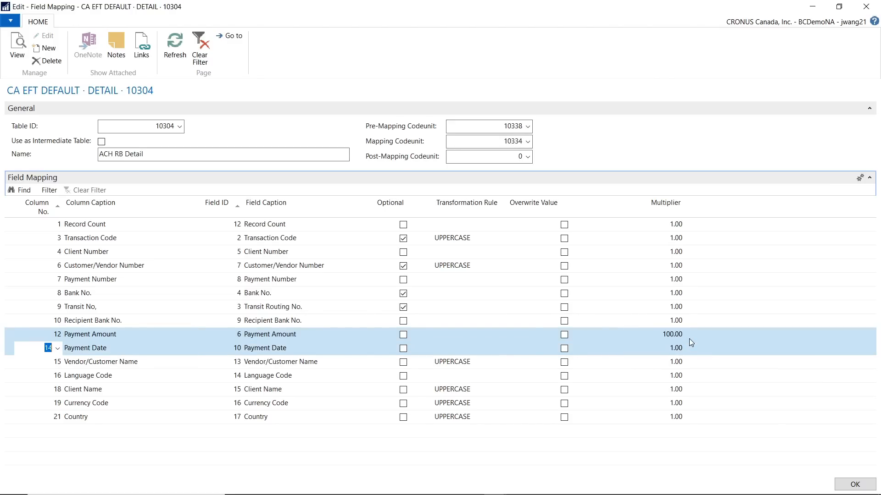
{"action": "left_click", "coordinate": [656, 336]}
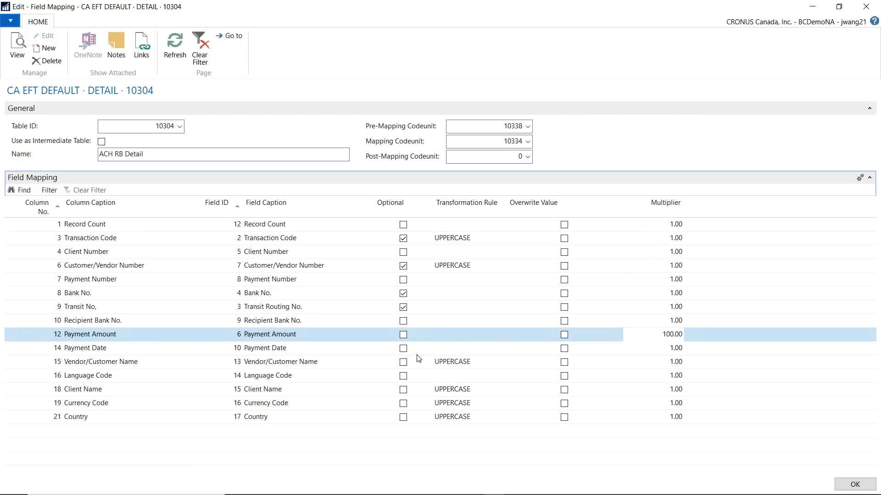
{"action": "left_click", "coordinate": [564, 336]}
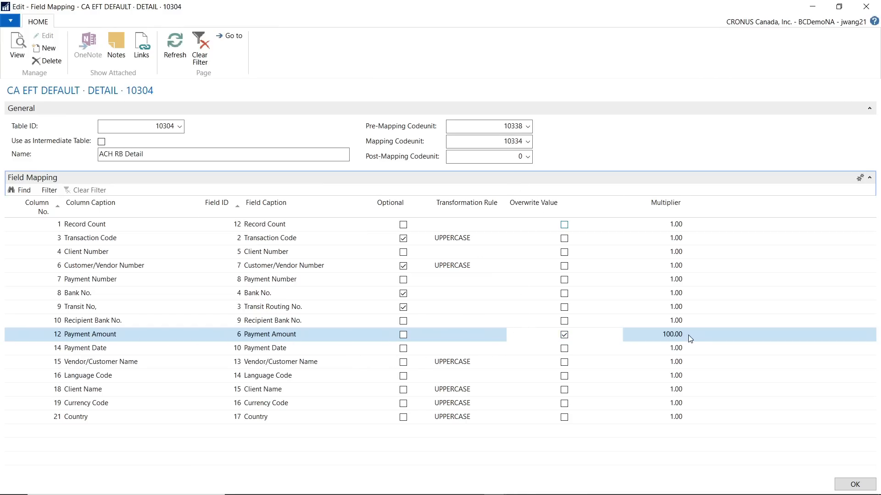
{"action": "left_click", "coordinate": [853, 485]}
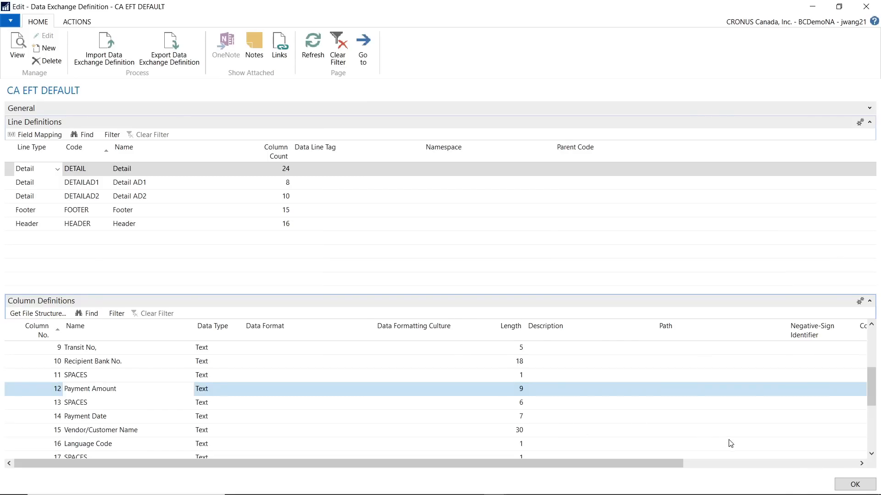
{"action": "left_click", "coordinate": [855, 484]}
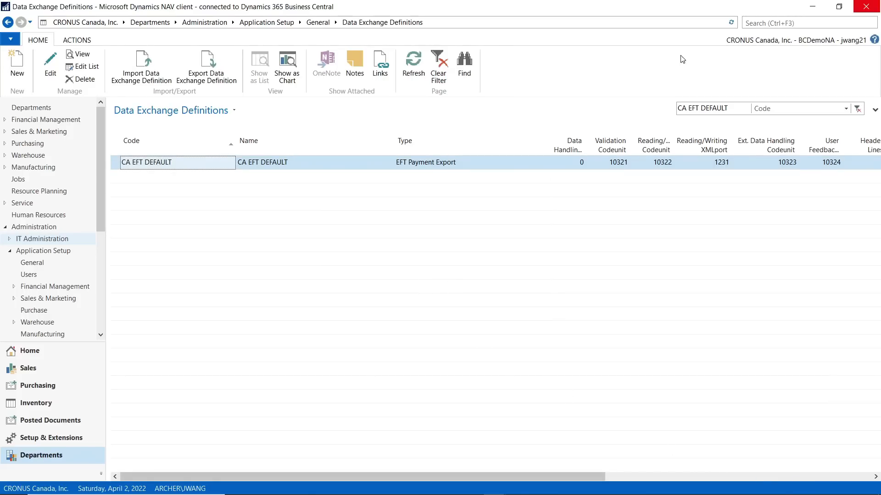
Search for "purchase invoice" and open the Purchase Invoices list
{"action": "left_click", "coordinate": [783, 25]}
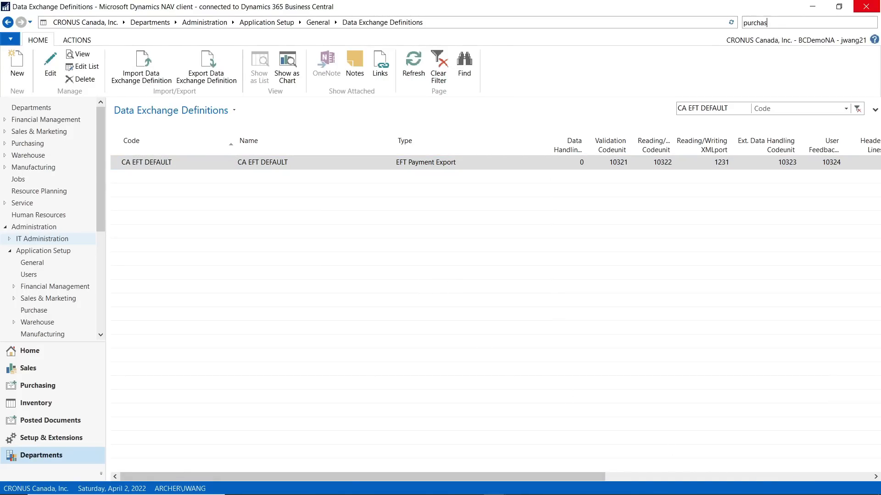
{"action": "type", "text": "purchase invoice"}
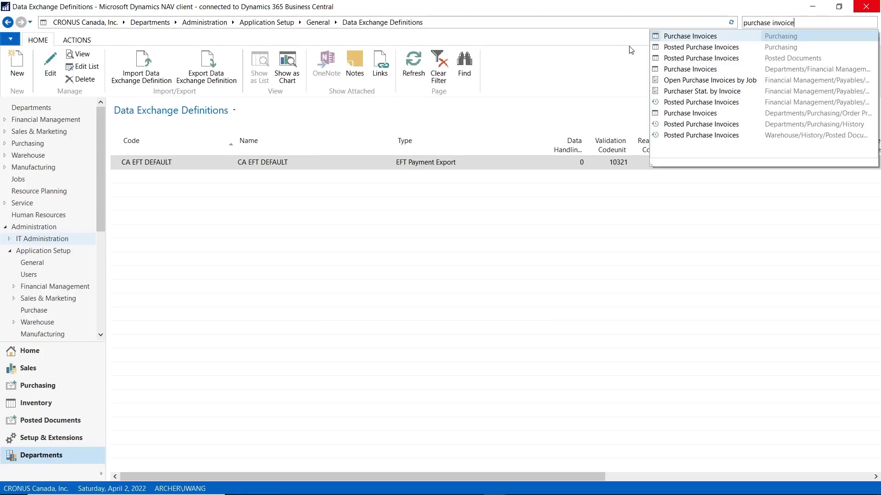
{"action": "left_click", "coordinate": [706, 37]}
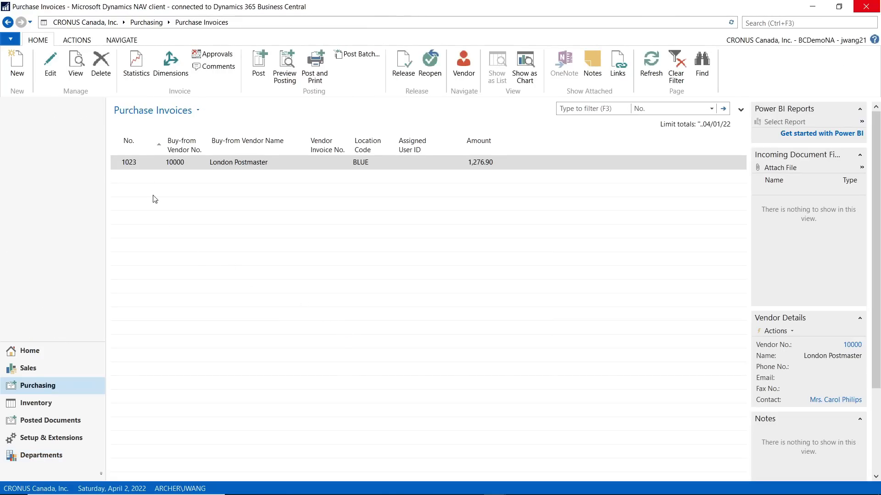
Create a new purchase invoice for the vendor AR Day Property Management and maximize its window
{"action": "left_click", "coordinate": [17, 69]}
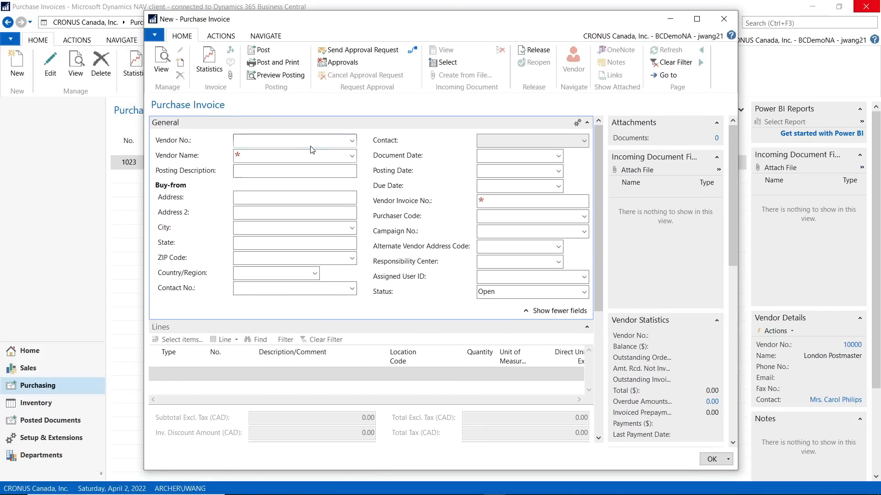
{"action": "key", "text": "Tab"}
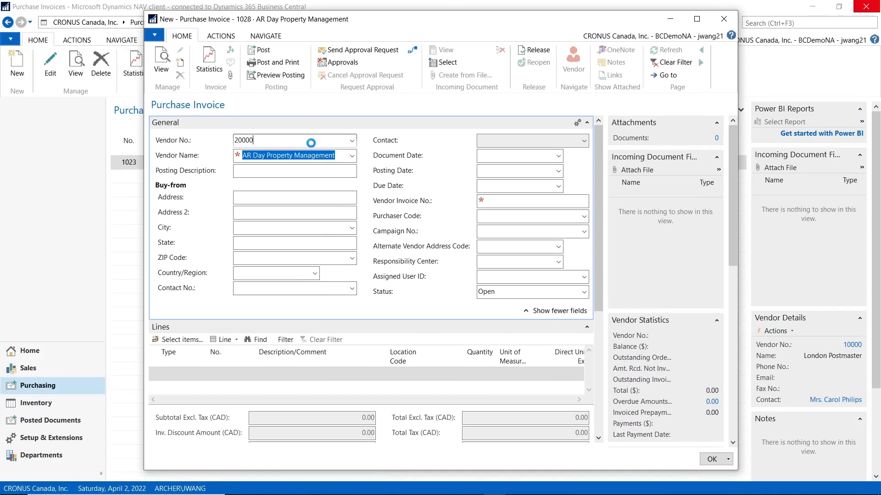
{"action": "left_click", "coordinate": [696, 19]}
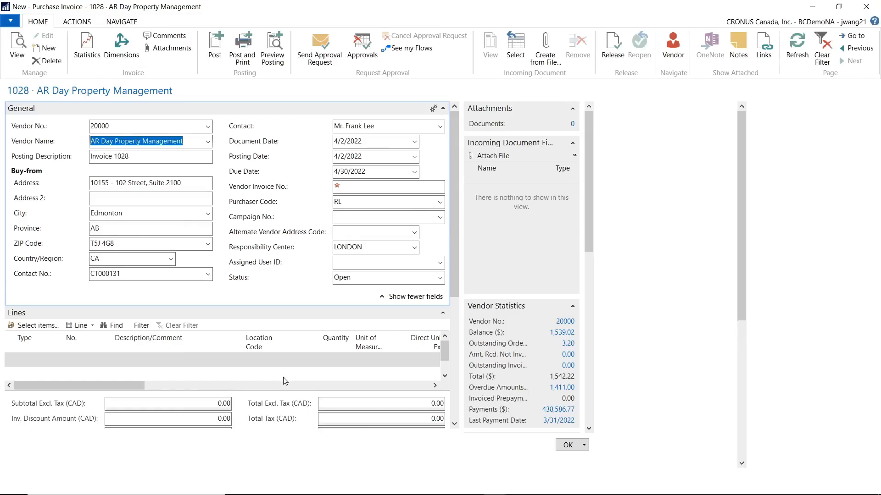
Add a G/L Account line to the purchase invoice using the Cash account
{"action": "left_click", "coordinate": [76, 359]}
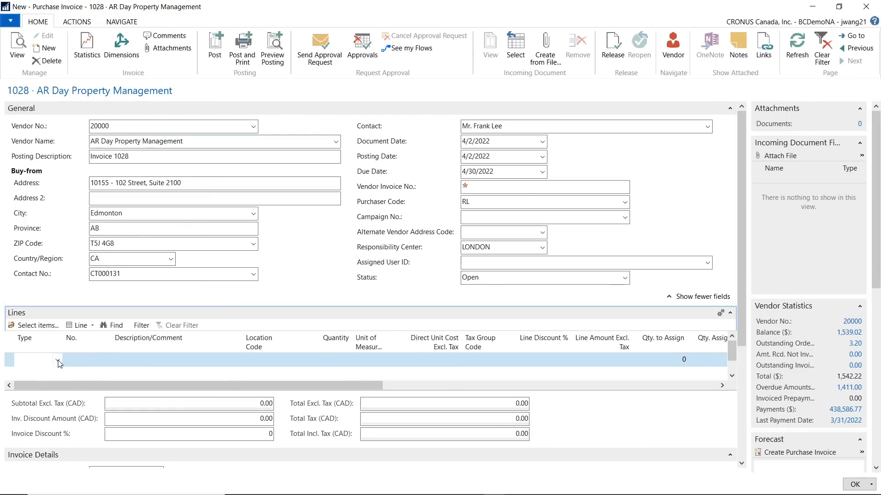
{"action": "left_click", "coordinate": [58, 360]}
{"action": "left_click", "coordinate": [43, 385]}
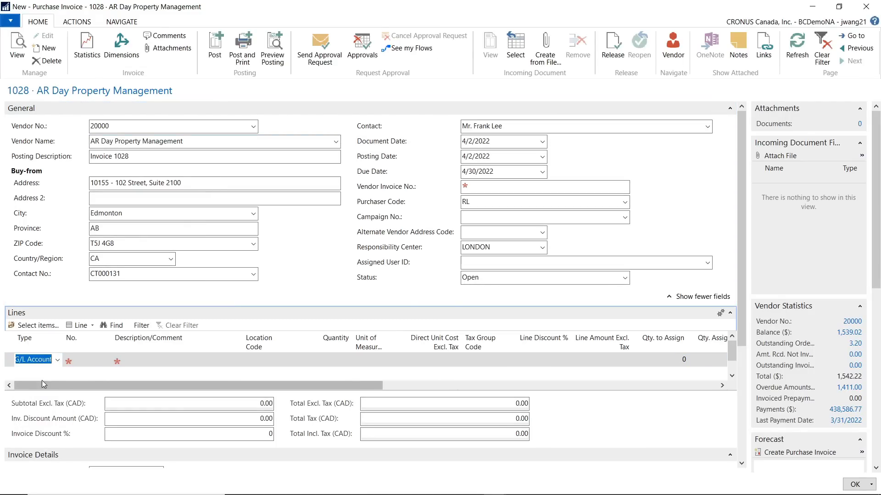
{"action": "left_click", "coordinate": [80, 363]}
{"action": "left_click", "coordinate": [105, 360]}
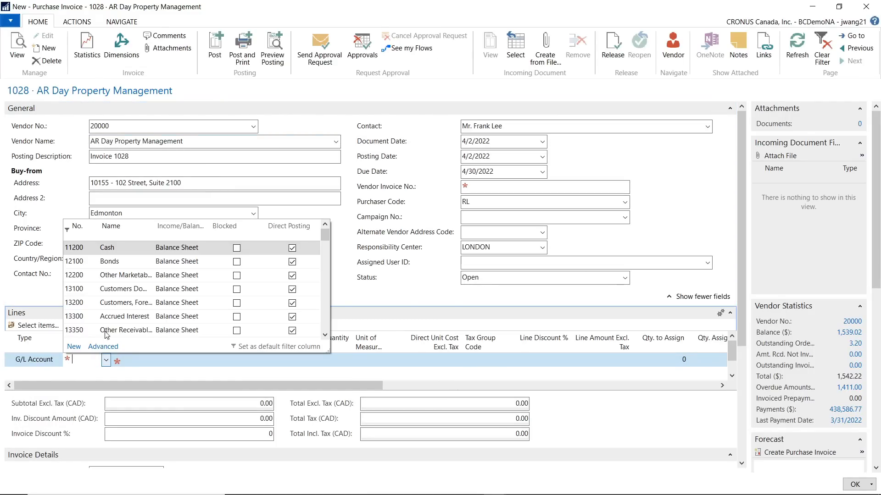
{"action": "left_click", "coordinate": [106, 248]}
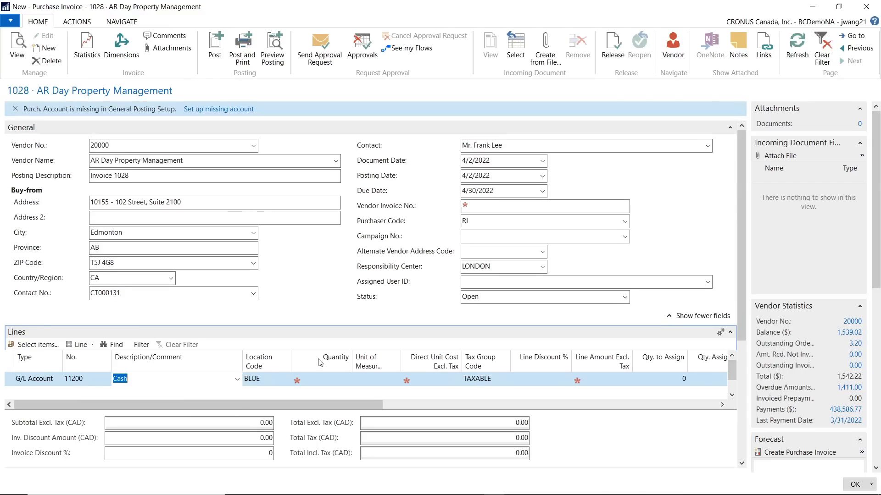
Set the Cash line's quantity to 1 and direct unit cost to 120.29, and review the invoice statistics
{"action": "left_click", "coordinate": [340, 379]}
{"action": "type", "text": "1"}
{"action": "key", "text": "Tab"}
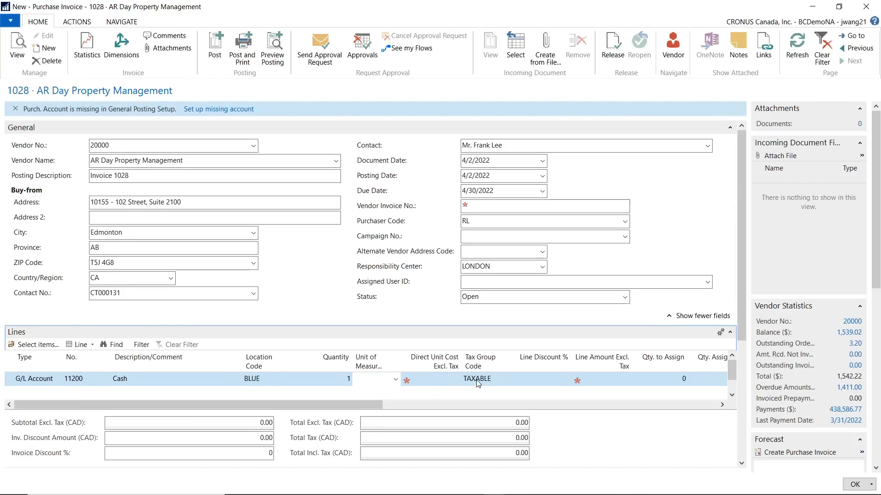
{"action": "left_click", "coordinate": [448, 379]}
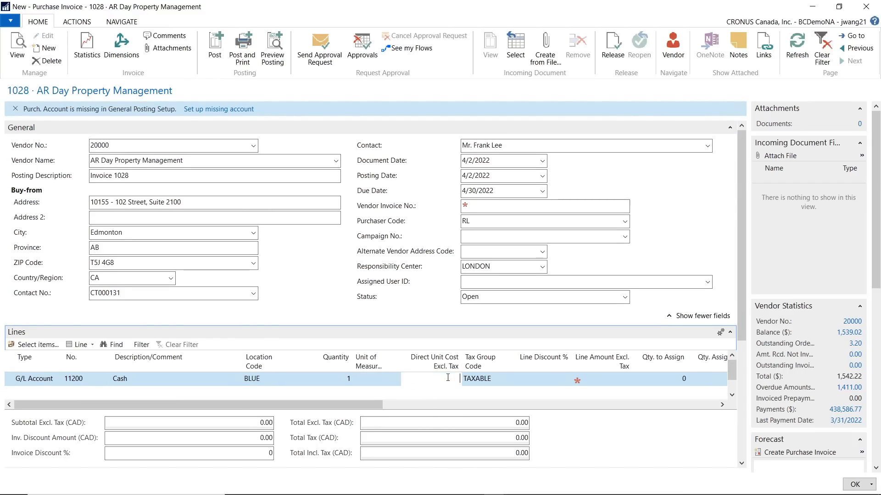
{"action": "type", "text": "120.29"}
{"action": "key", "text": "Tab"}
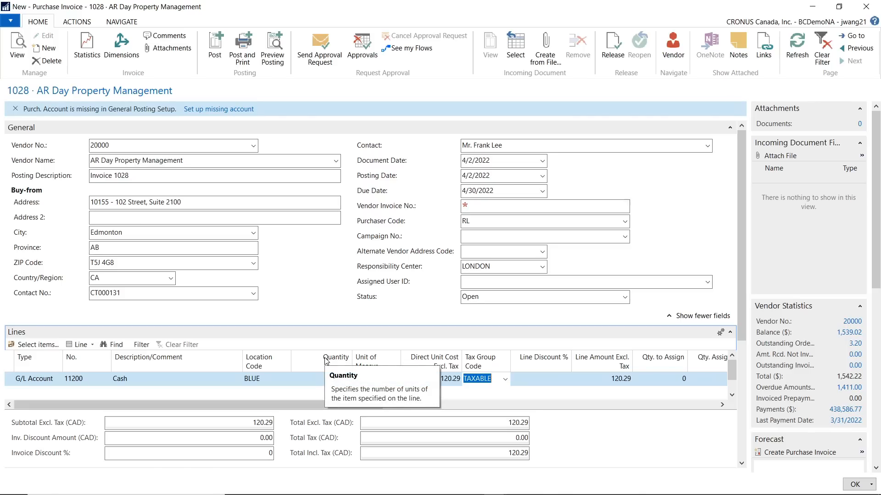
{"action": "key", "text": "F7"}
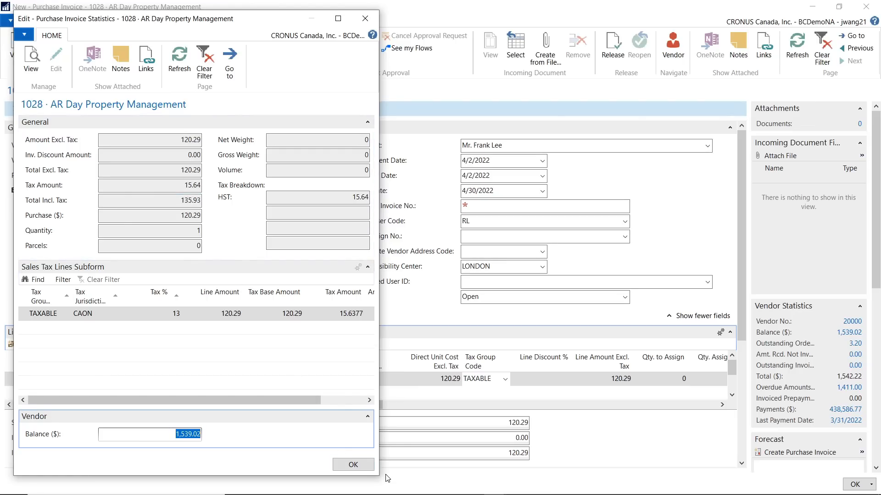
{"action": "left_click", "coordinate": [353, 465]}
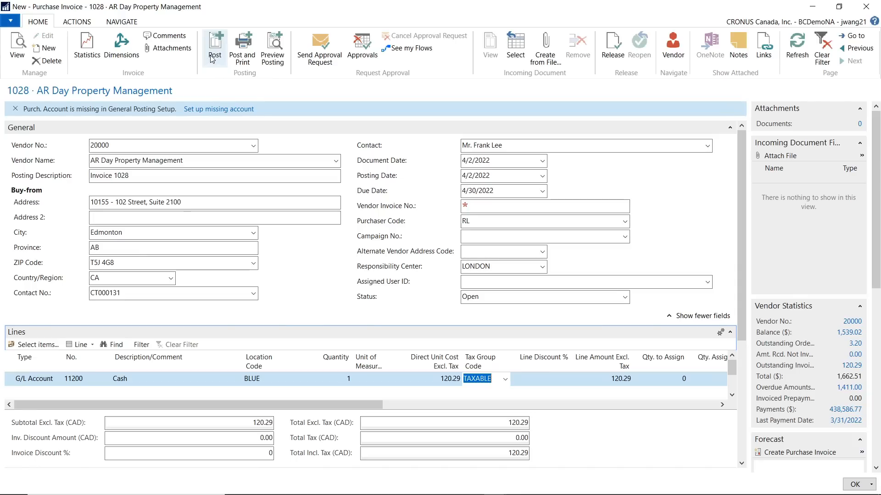
Set the Vendor Invoice No. to EFTTEST3 and post the invoice without opening the posted document
{"action": "left_click", "coordinate": [495, 205]}
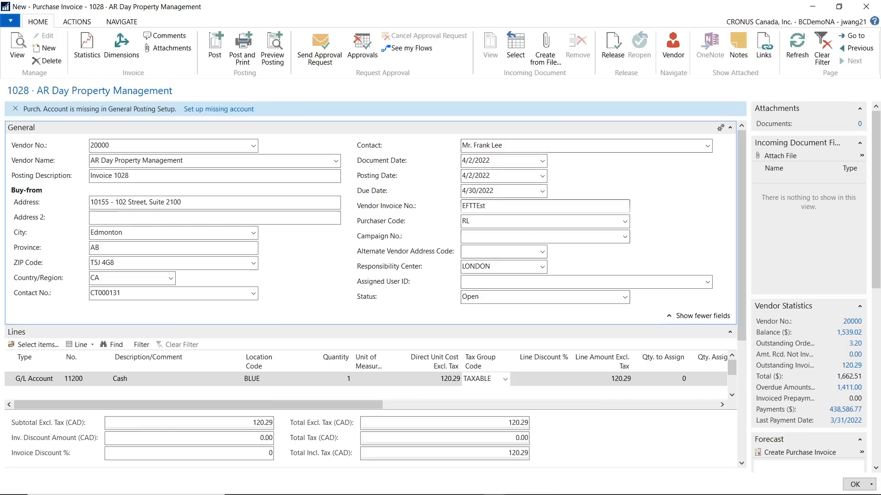
{"action": "key", "text": "BackSpace"}
{"action": "key", "text": "BackSpace"}
{"action": "type", "text": "st3"}
{"action": "left_click", "coordinate": [214, 46]}
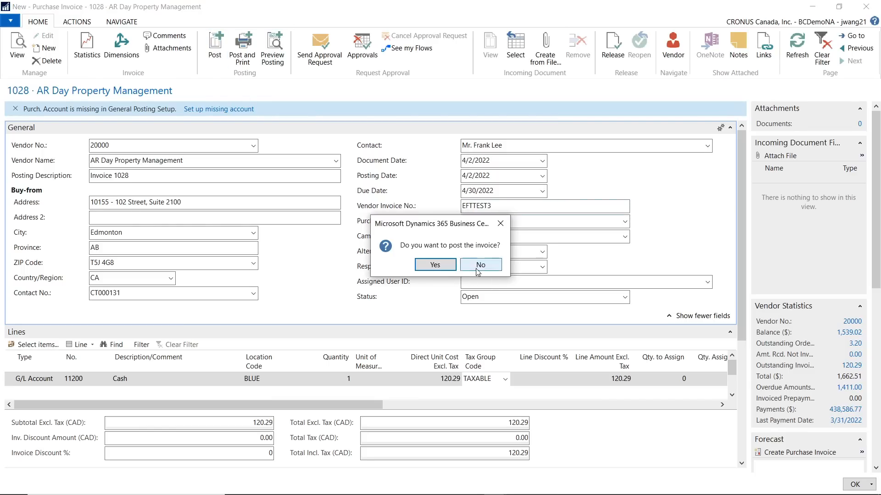
{"action": "left_click", "coordinate": [439, 265]}
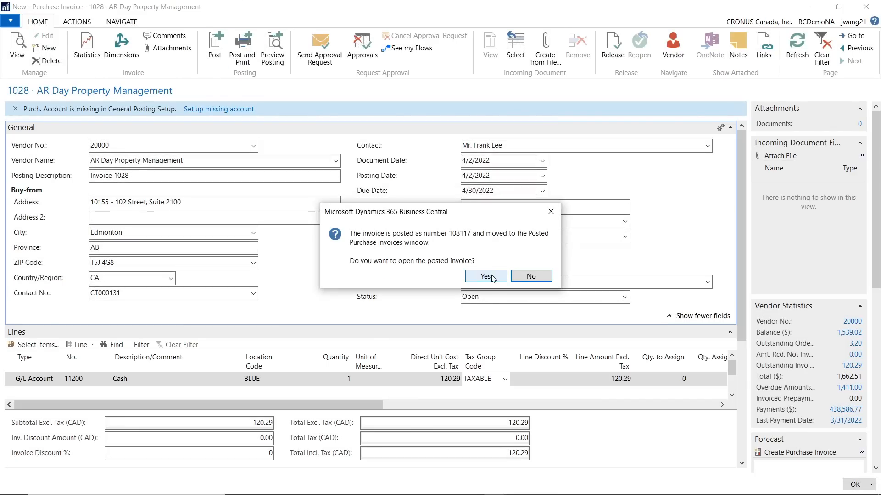
{"action": "left_click", "coordinate": [532, 278]}
Search for "payment jour", open Payment Journals, and add a payment line for the vendor AR Day Property Management in batch ACH CAD
{"action": "left_click", "coordinate": [774, 21]}
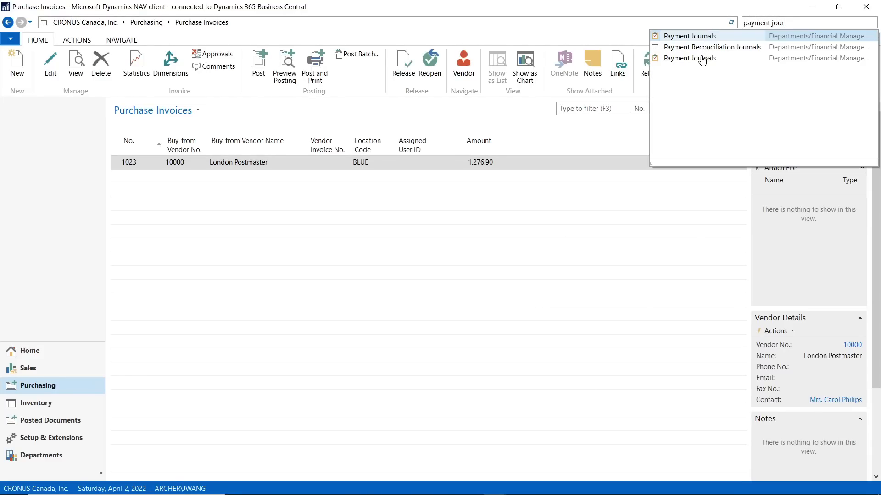
{"action": "left_click", "coordinate": [702, 60]}
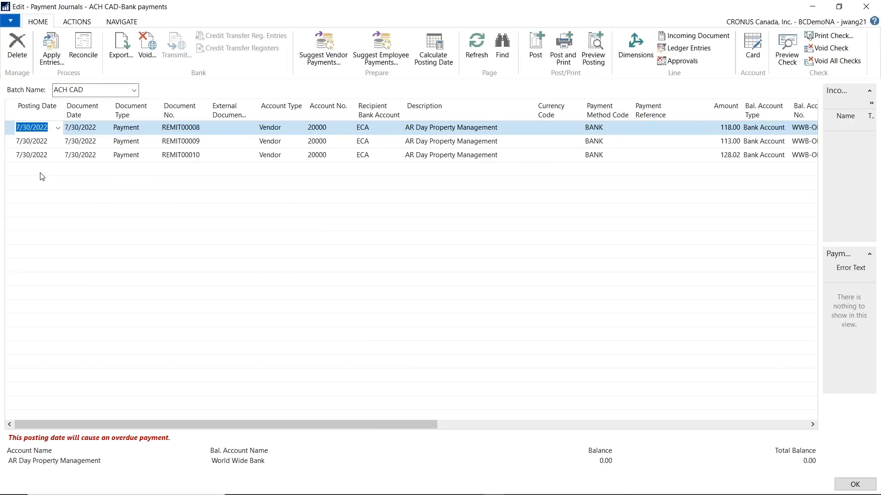
{"action": "left_click", "coordinate": [37, 170]}
{"action": "left_click", "coordinate": [324, 171]}
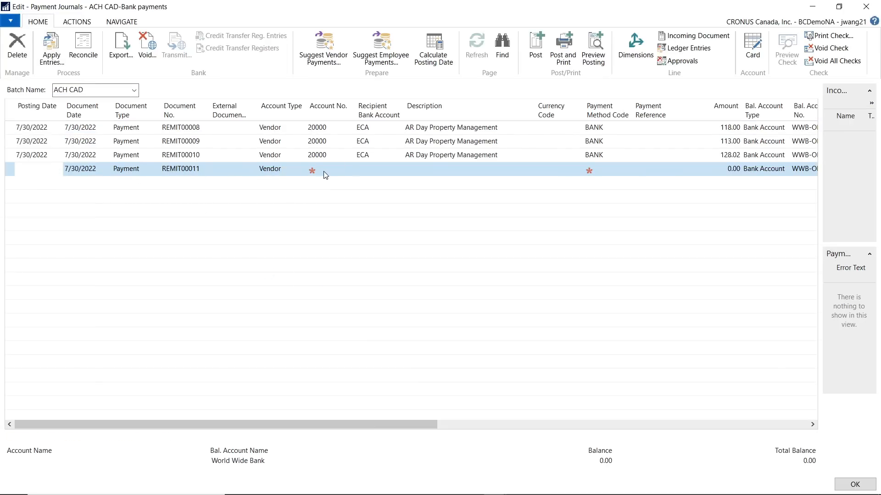
{"action": "type", "text": "20000"}
{"action": "key", "text": "Tab"}
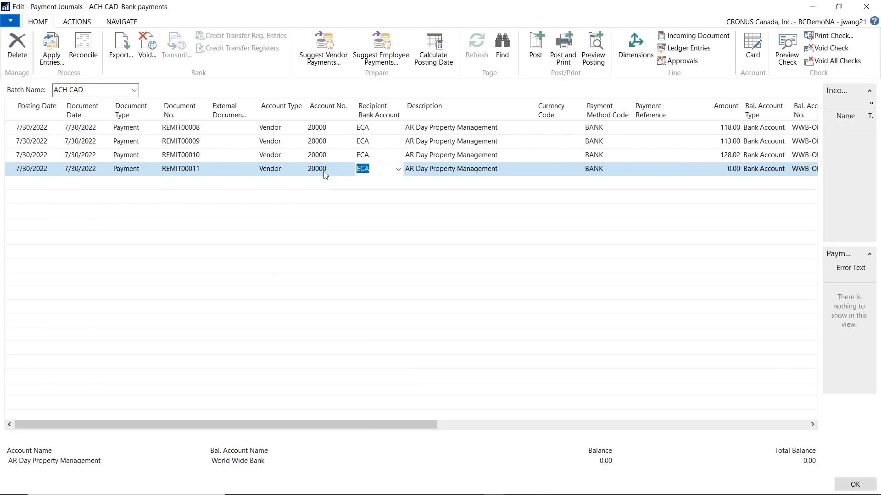
Apply the new payment line to the vendor's posted invoice EFTTEST3
{"action": "left_click", "coordinate": [719, 169]}
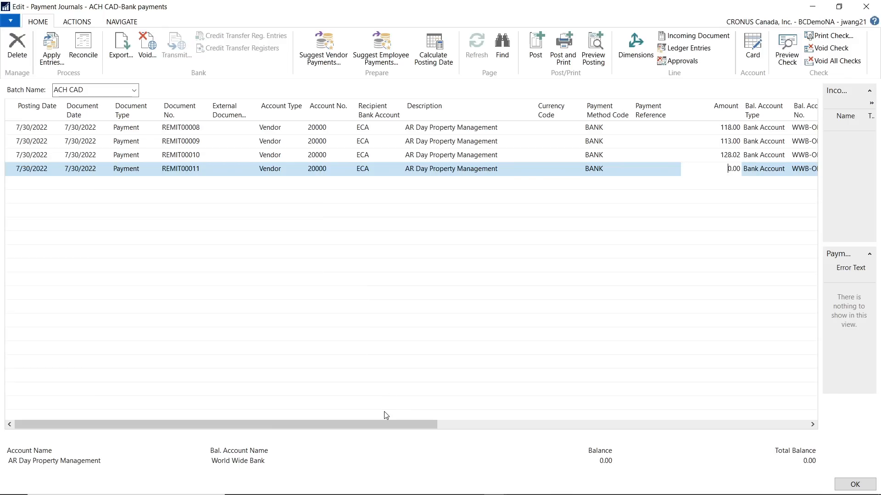
{"action": "left_click_drag", "start_coordinate": [384, 425], "coordinate": [611, 390]}
{"action": "left_click", "coordinate": [507, 172]}
{"action": "left_click", "coordinate": [524, 171]}
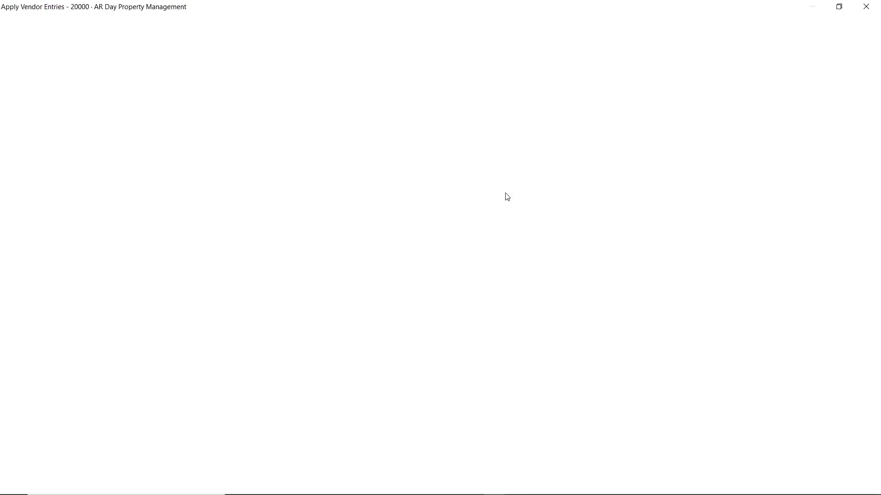
{"action": "left_click", "coordinate": [9, 228]}
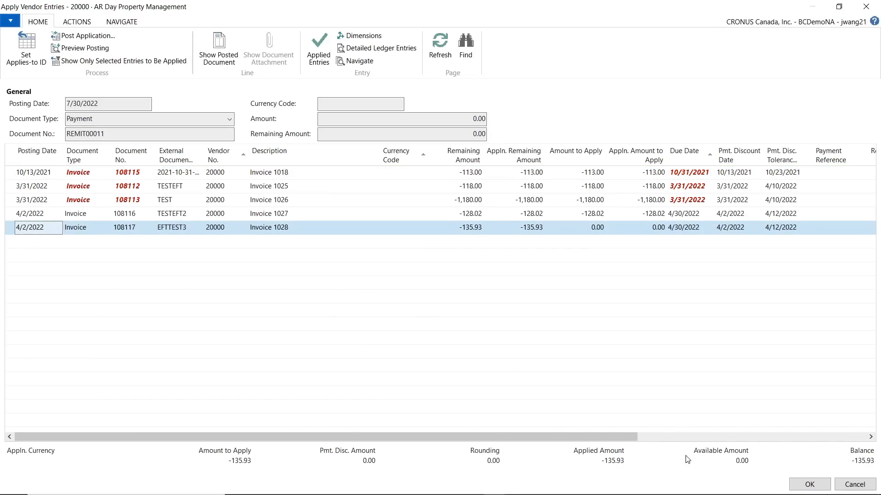
{"action": "left_click", "coordinate": [790, 485]}
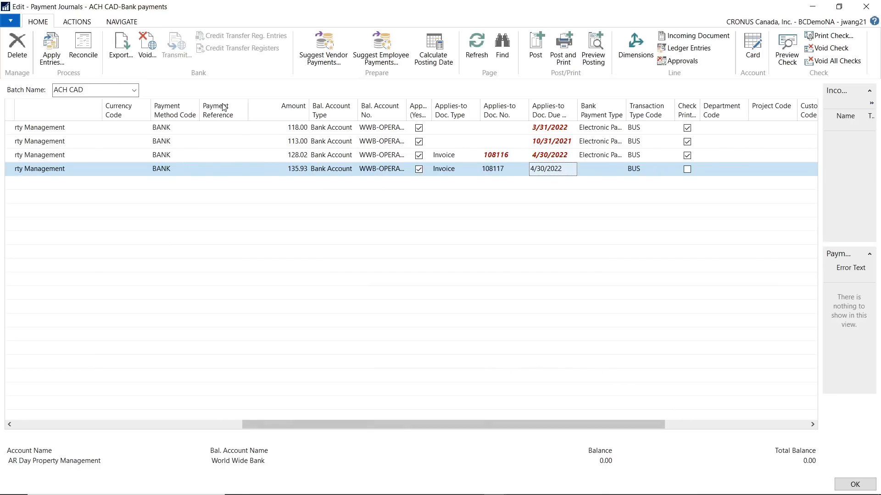
Try to export the journal payments, and set the new line's Bank Payment Type to Electronic Payment
{"action": "left_click", "coordinate": [120, 55]}
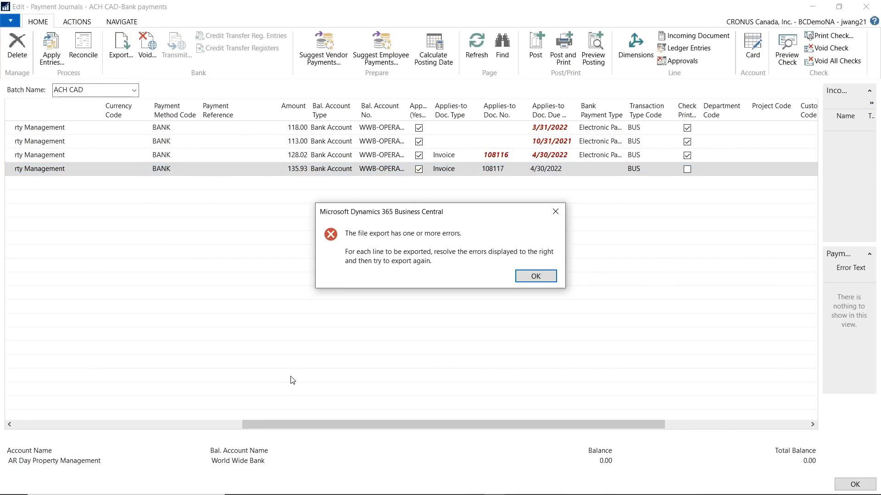
{"action": "left_click", "coordinate": [535, 276]}
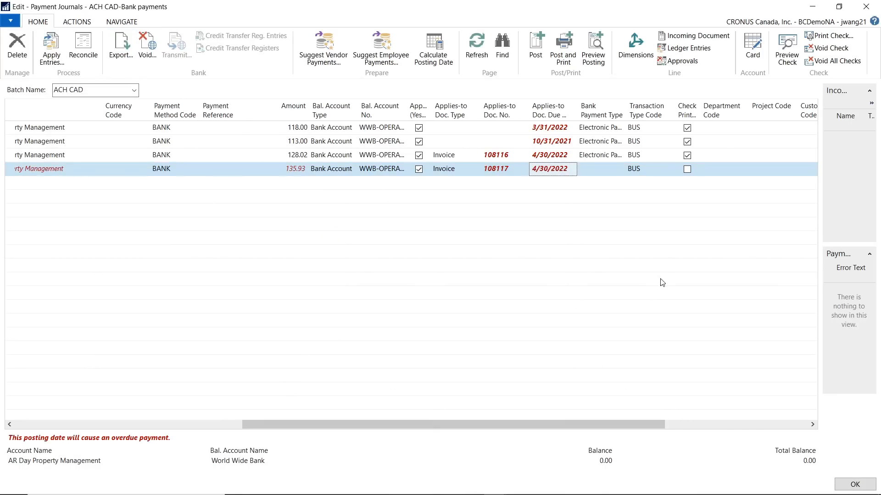
{"action": "left_click", "coordinate": [595, 169]}
{"action": "key", "text": "Tab"}
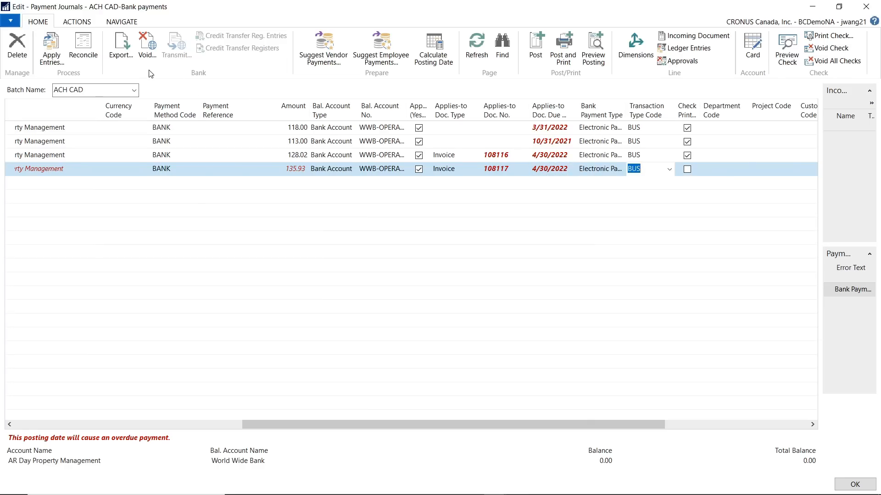
Export the electronic payments for bank account WWB-OPERATING with PDF output, saving the report to the Desktop folder under This PC
{"action": "left_click", "coordinate": [121, 46]}
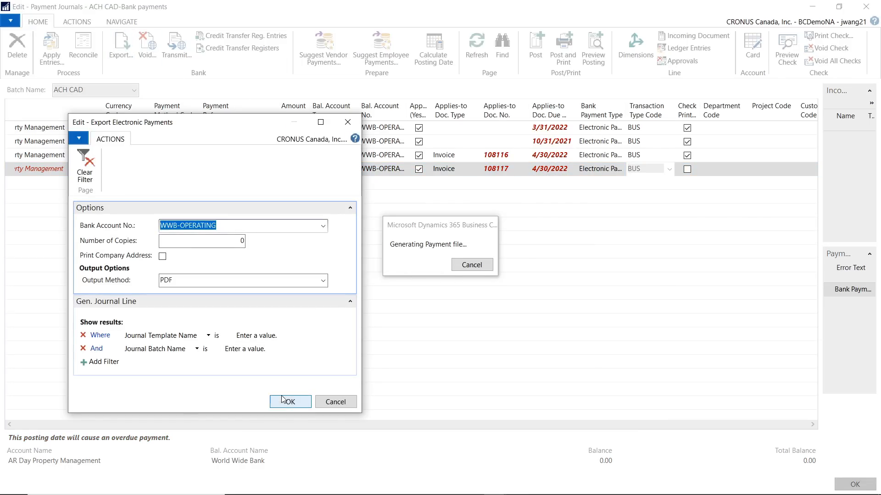
{"action": "left_click", "coordinate": [284, 401]}
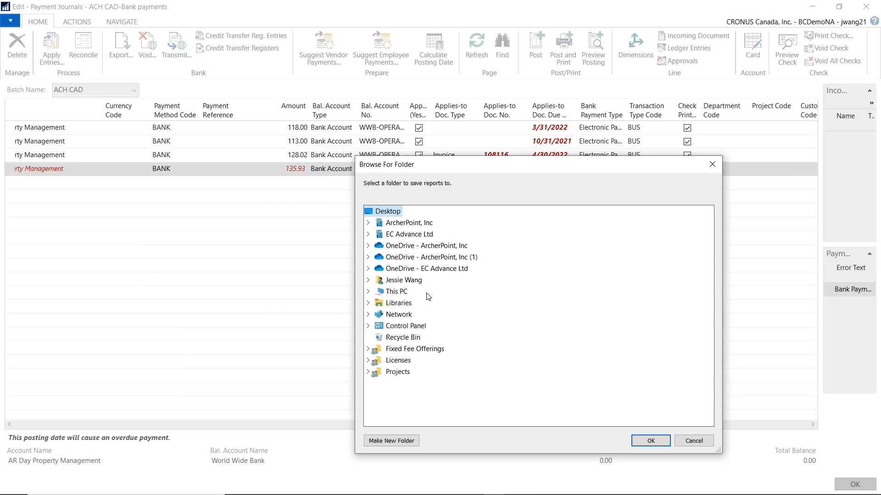
{"action": "double_click", "coordinate": [396, 291]}
{"action": "double_click", "coordinate": [408, 314]}
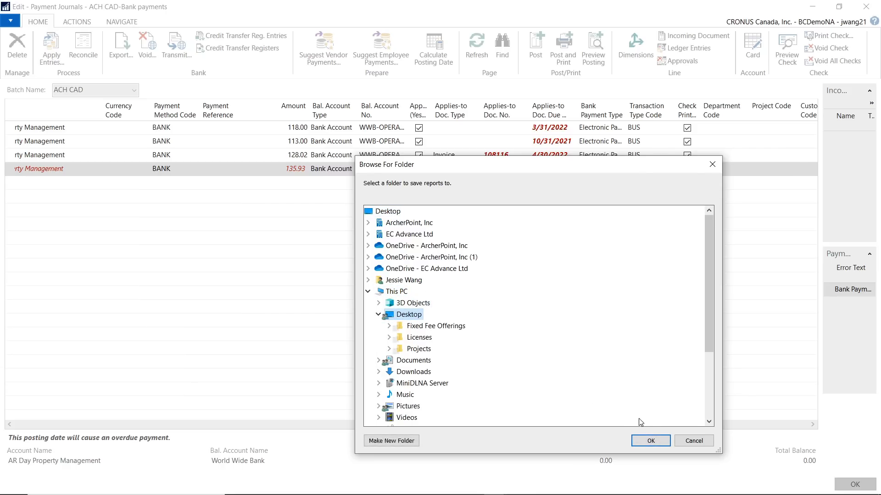
{"action": "left_click", "coordinate": [650, 441]}
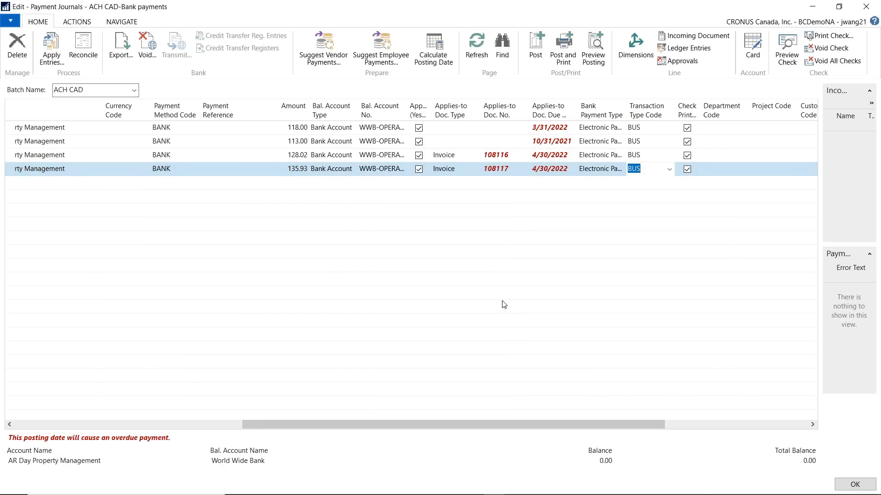
Generate the EFT file for the included payment REMIT00011 from WWB-OPERATING and save it to the Desktop folder under This PC
{"action": "left_click", "coordinate": [87, 20]}
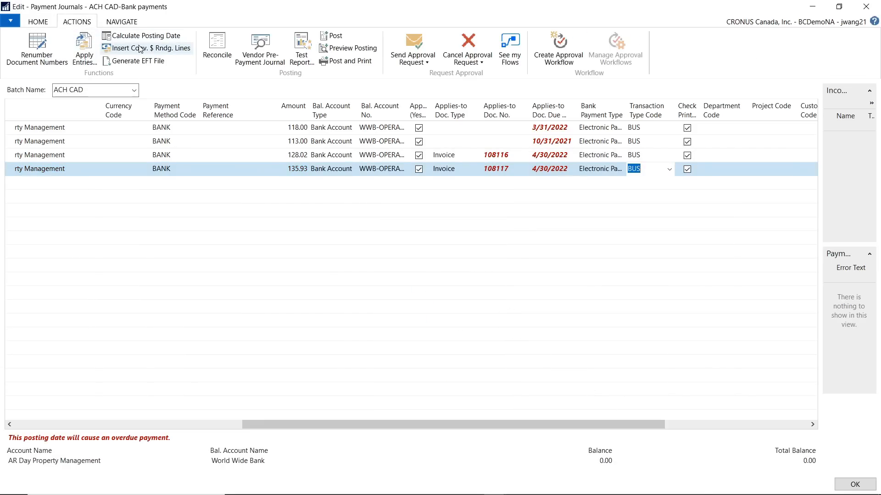
{"action": "left_click", "coordinate": [136, 61]}
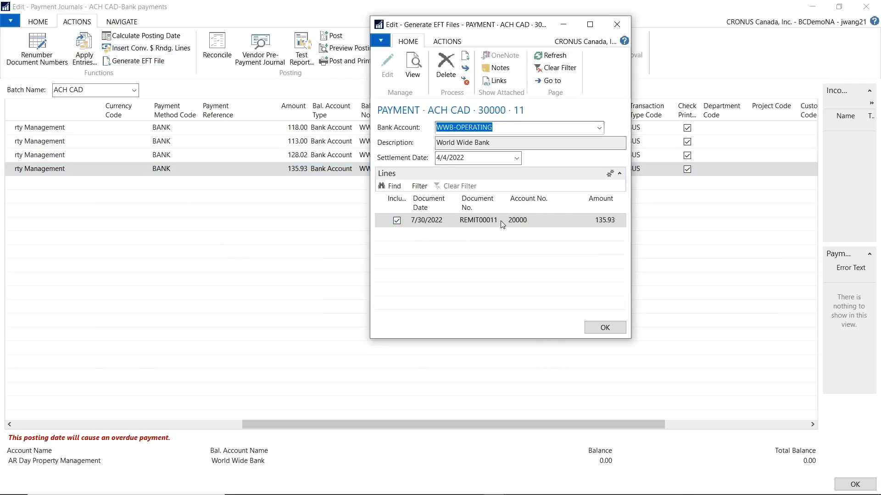
{"action": "left_click", "coordinate": [447, 42]}
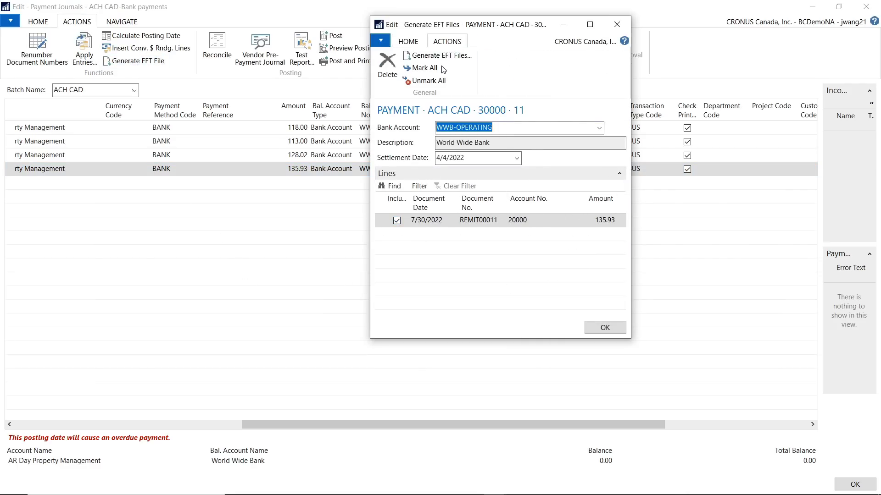
{"action": "left_click", "coordinate": [445, 55]}
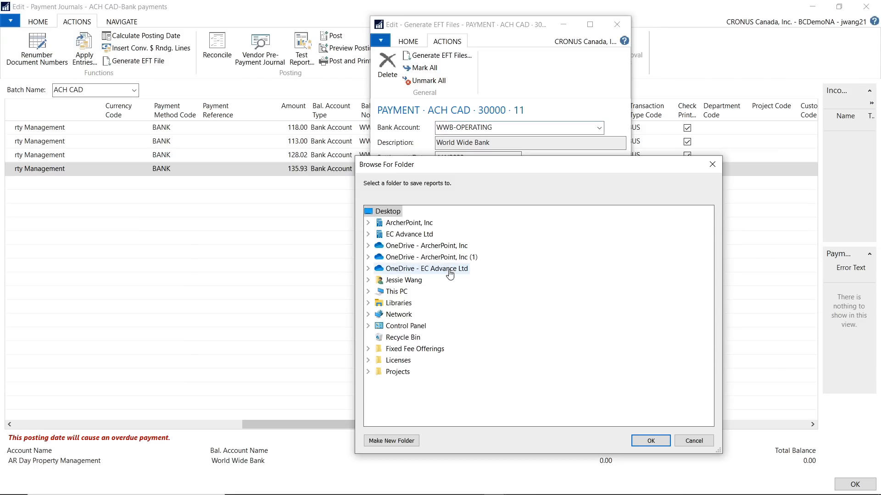
{"action": "double_click", "coordinate": [395, 291]}
{"action": "double_click", "coordinate": [409, 314]}
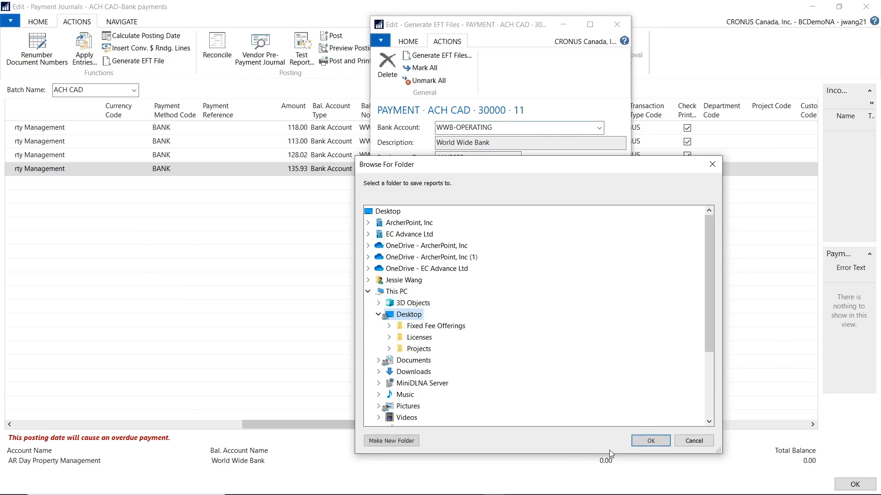
{"action": "left_click", "coordinate": [651, 441]}
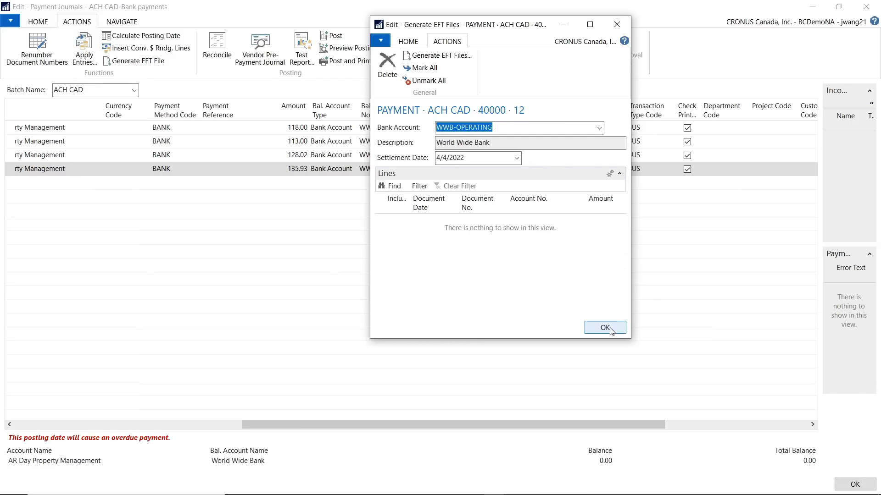
Close the EFT file generation window, and open the newest exported file, ACH0013.txt, from the Desktop folder under This PC in File Explorer
{"action": "left_click", "coordinate": [609, 328]}
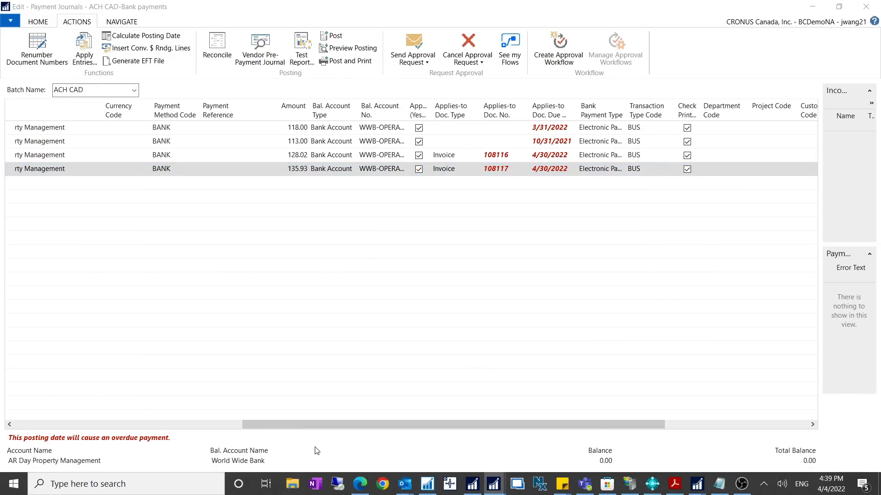
{"action": "left_click_drag", "start_coordinate": [880, 147], "coordinate": [374, 54]}
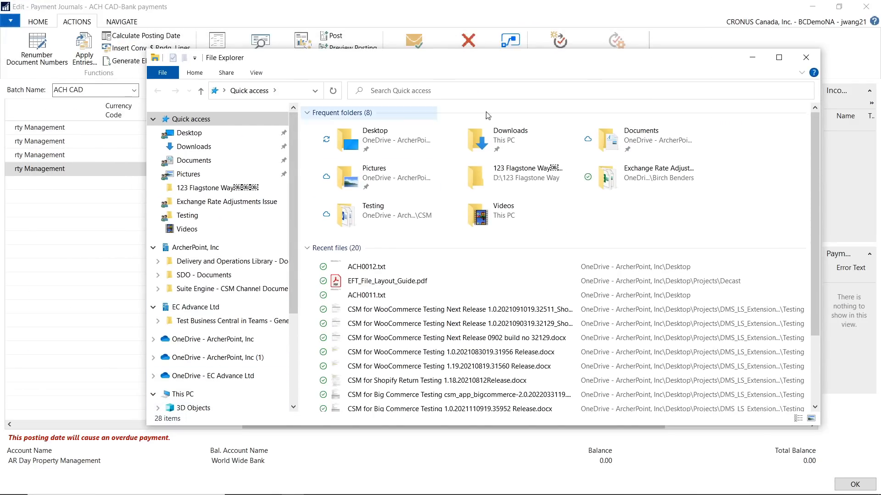
{"action": "left_click", "coordinate": [779, 57]}
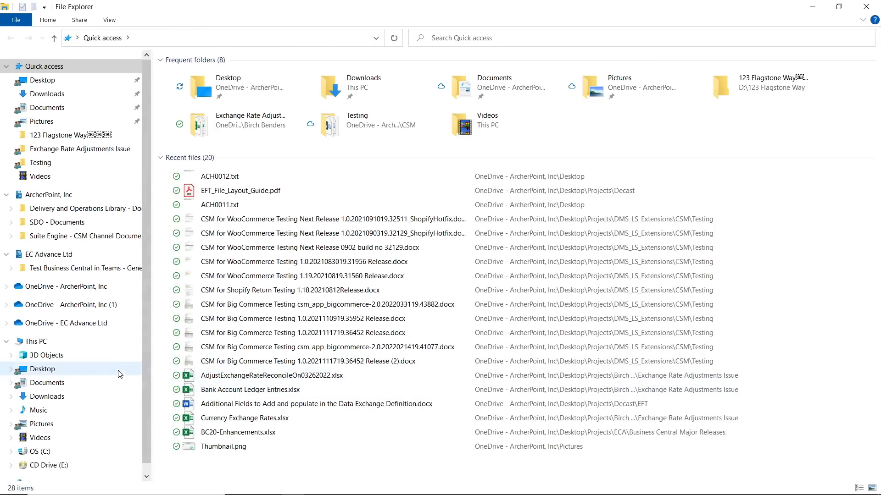
{"action": "left_click", "coordinate": [59, 370]}
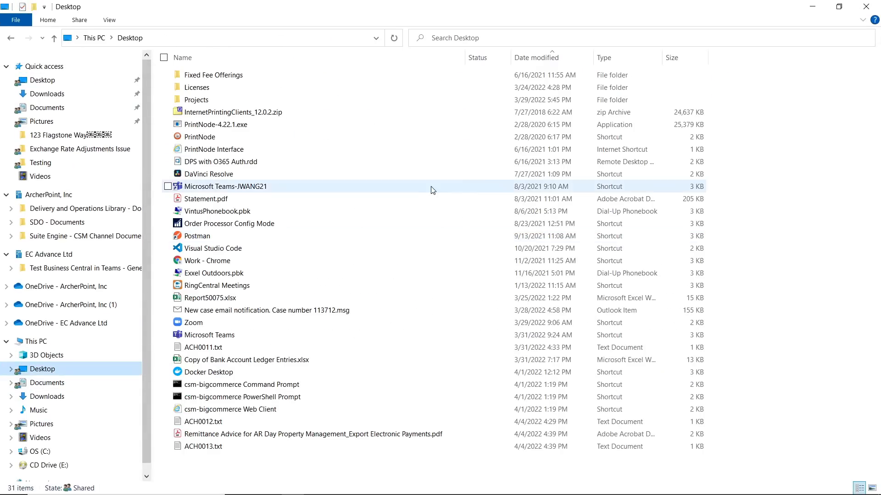
{"action": "left_click", "coordinate": [554, 58]}
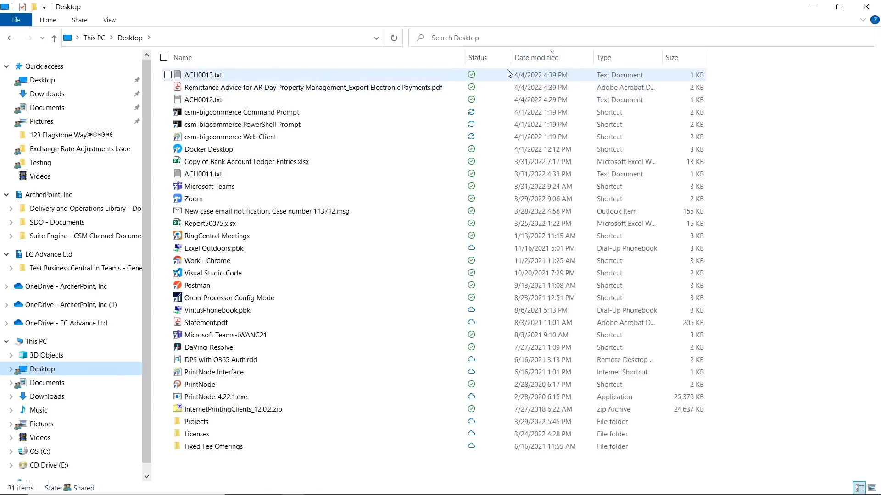
{"action": "left_click", "coordinate": [191, 77]}
{"action": "double_click", "coordinate": [190, 76]}
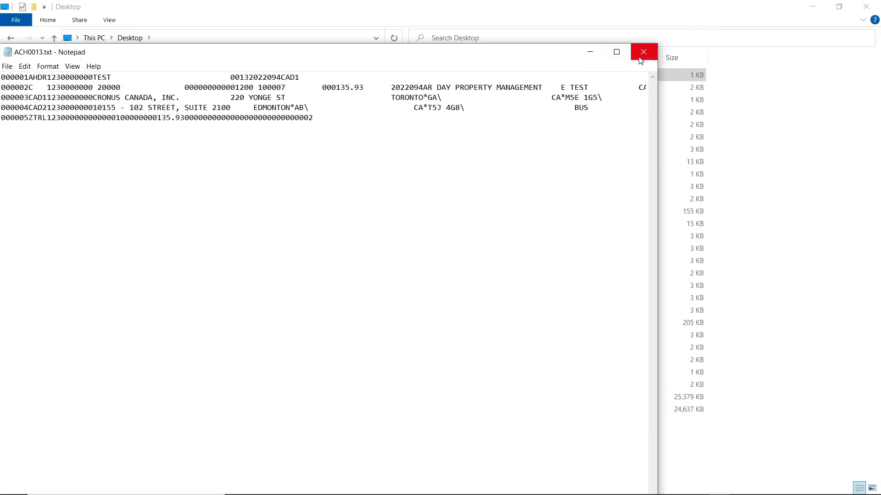
Examine the payment amount in the second record of ACH0013.txt, and return to the payment journal
{"action": "left_click", "coordinate": [616, 52]}
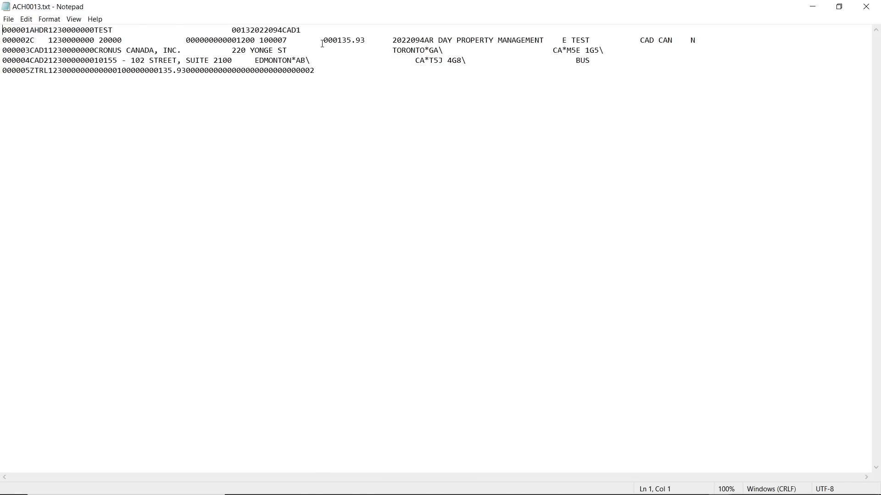
{"action": "left_click_drag", "start_coordinate": [323, 43], "coordinate": [365, 42]}
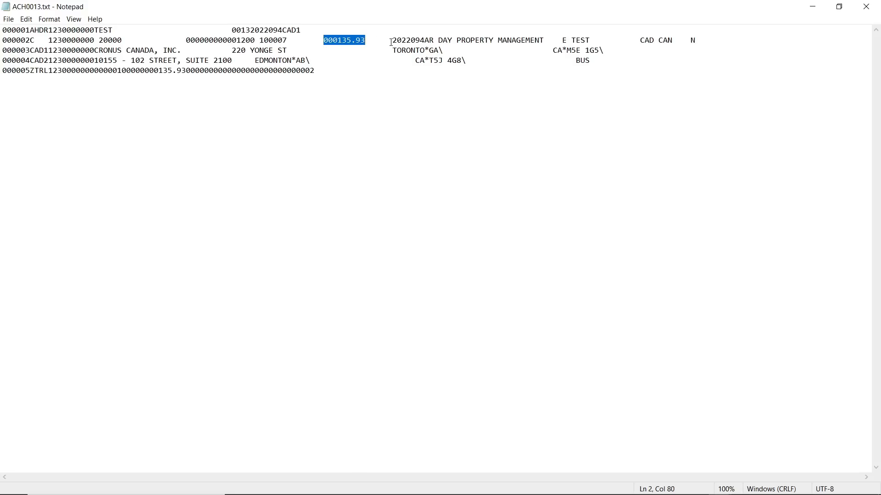
{"action": "left_click", "coordinate": [813, 7]}
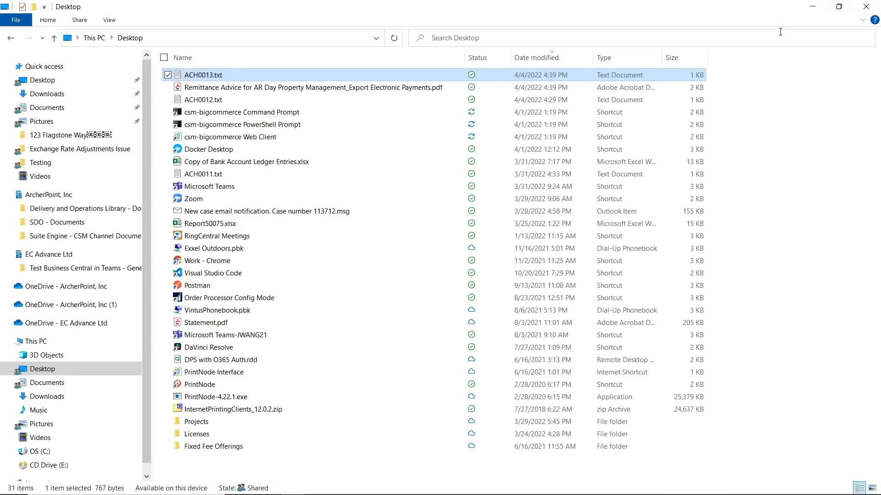
{"action": "left_click", "coordinate": [813, 7]}
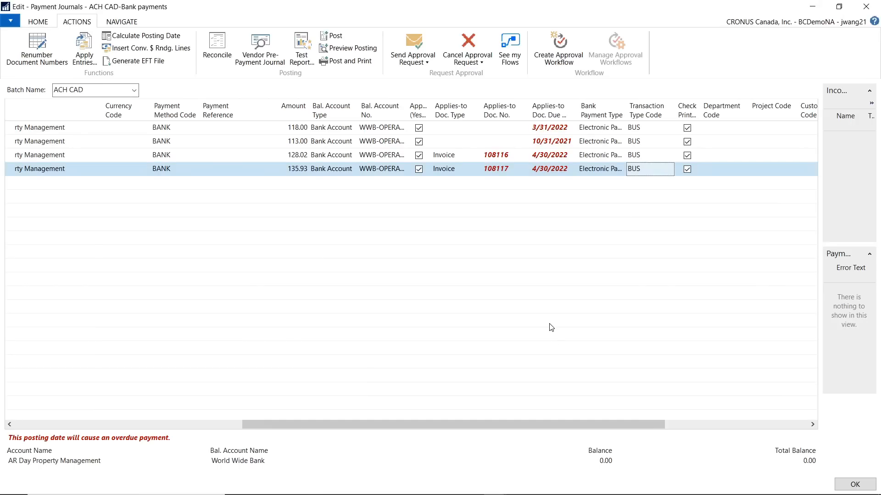
Close the payment journal, find Data Exchange Definitions, and open the CA EFT DEFAULT definition for editing
{"action": "left_click", "coordinate": [866, 6]}
{"action": "left_click", "coordinate": [798, 18]}
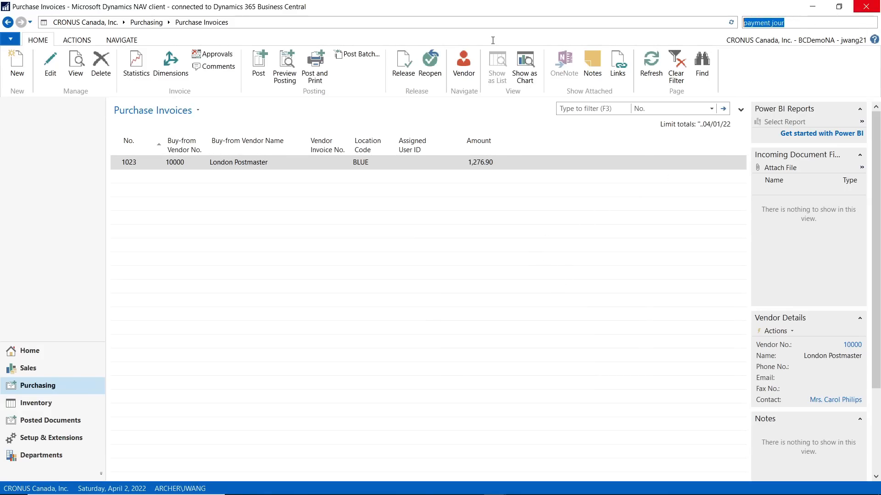
{"action": "key", "text": "BackSpace"}
{"action": "type", "text": "da"}
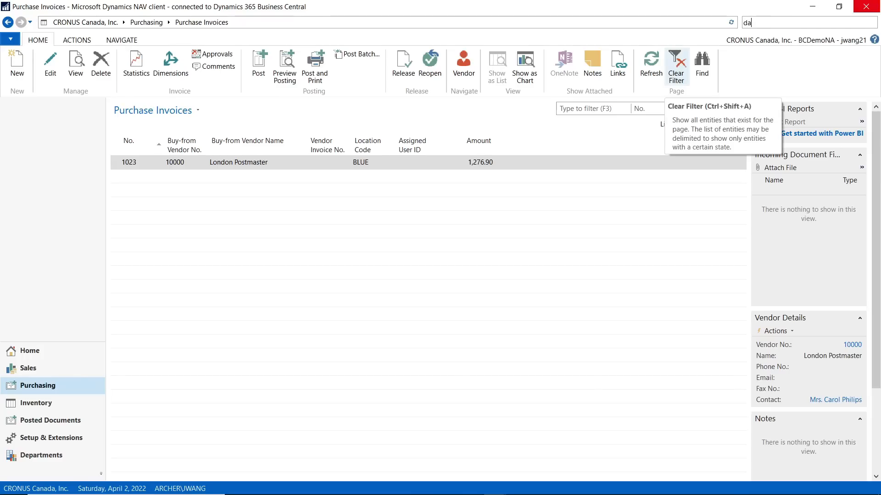
{"action": "type", "text": "ta exchange"}
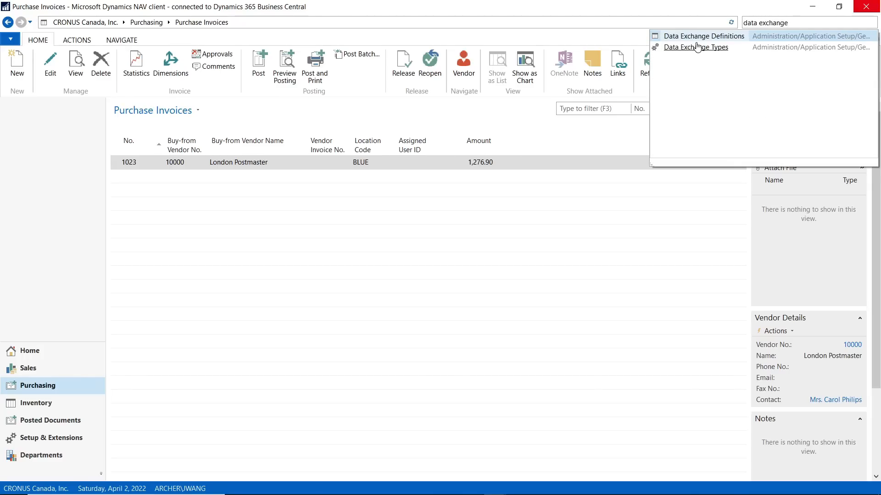
{"action": "left_click", "coordinate": [699, 37]}
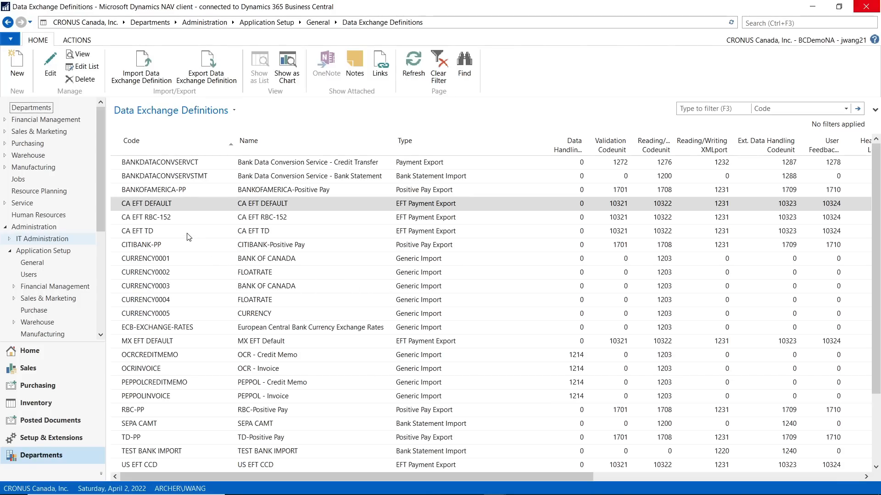
{"action": "double_click", "coordinate": [172, 207]}
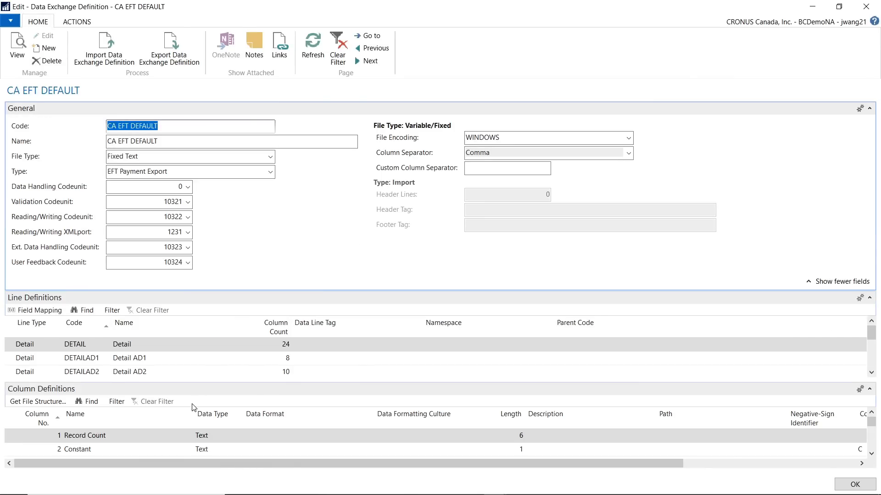
Set the Data Type of column 12, Payment Amount, to Decimal in the DETAIL line's column definitions
{"action": "left_click", "coordinate": [869, 109]}
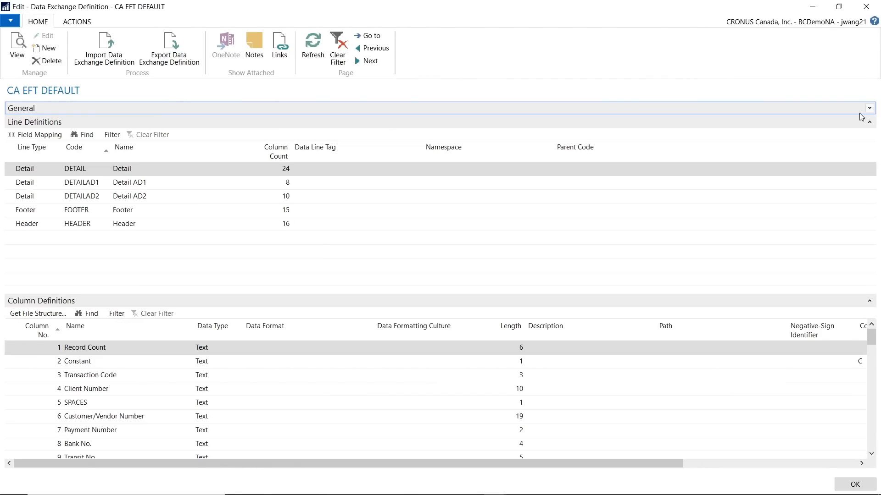
{"action": "left_click", "coordinate": [112, 432]}
{"action": "scroll", "coordinate": [195, 398], "scroll_direction": "down", "scroll_amount": 2}
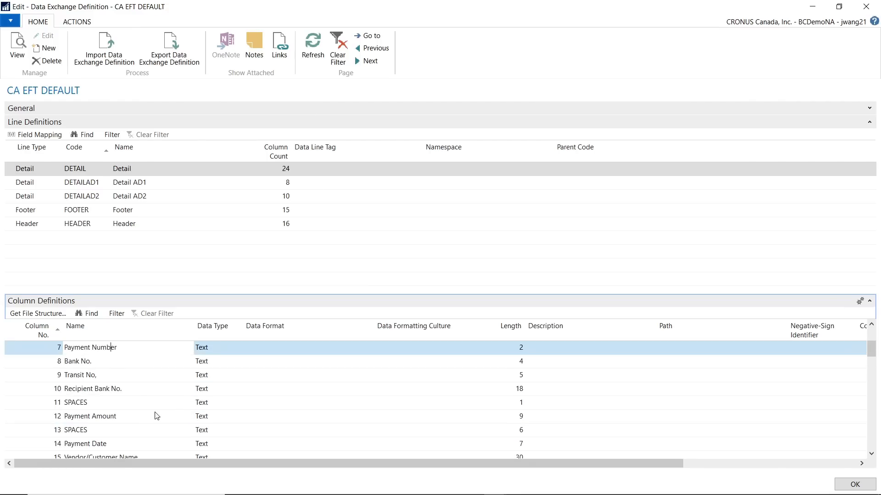
{"action": "left_click", "coordinate": [134, 418]}
{"action": "left_click", "coordinate": [213, 419]}
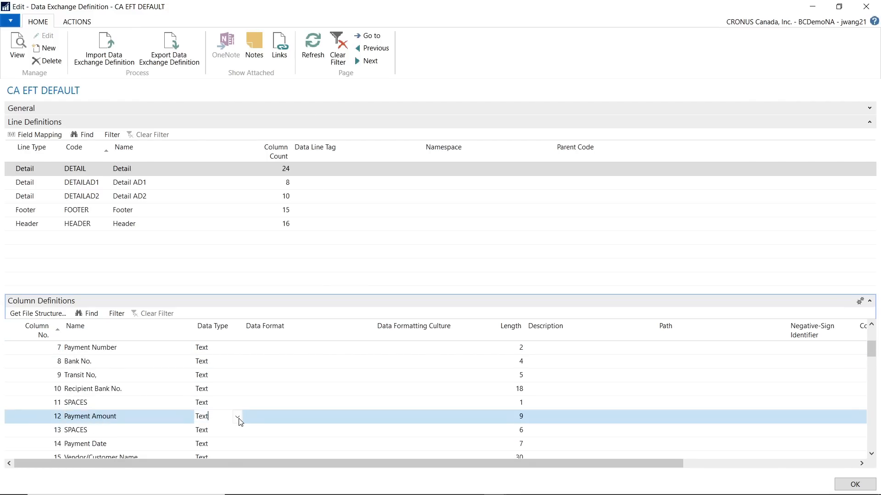
{"action": "left_click", "coordinate": [237, 418]}
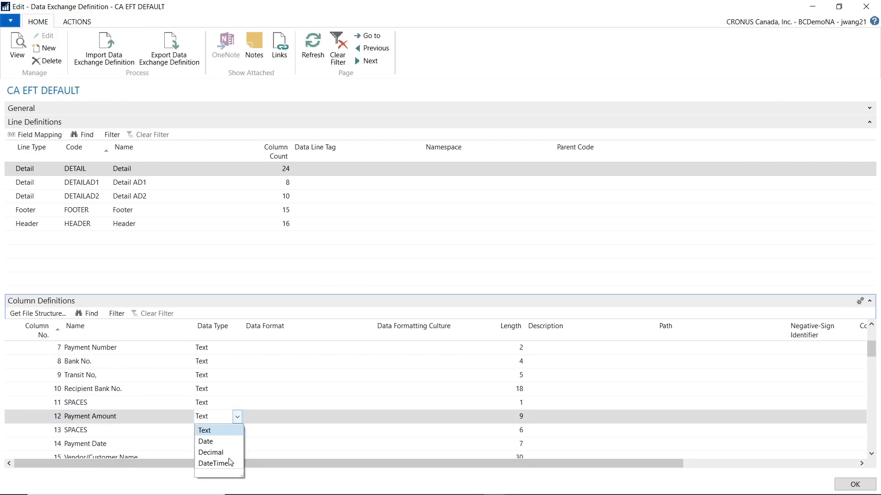
{"action": "left_click", "coordinate": [218, 452]}
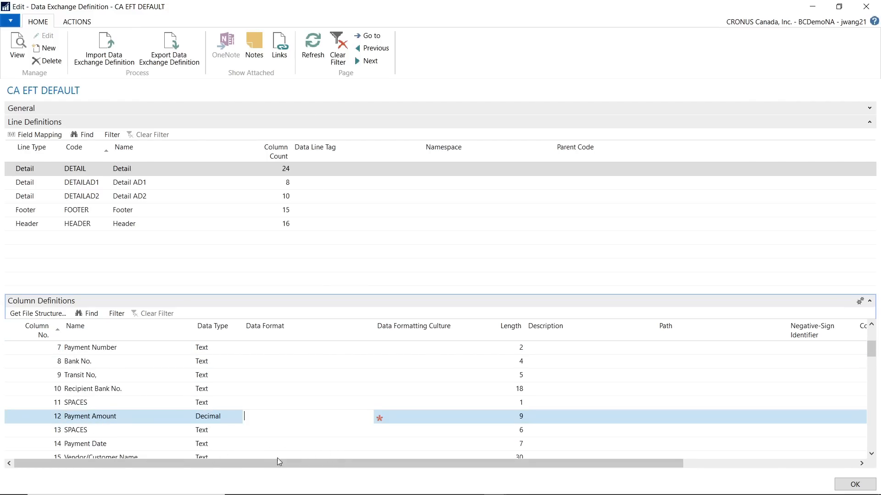
{"action": "key", "text": "Tab"}
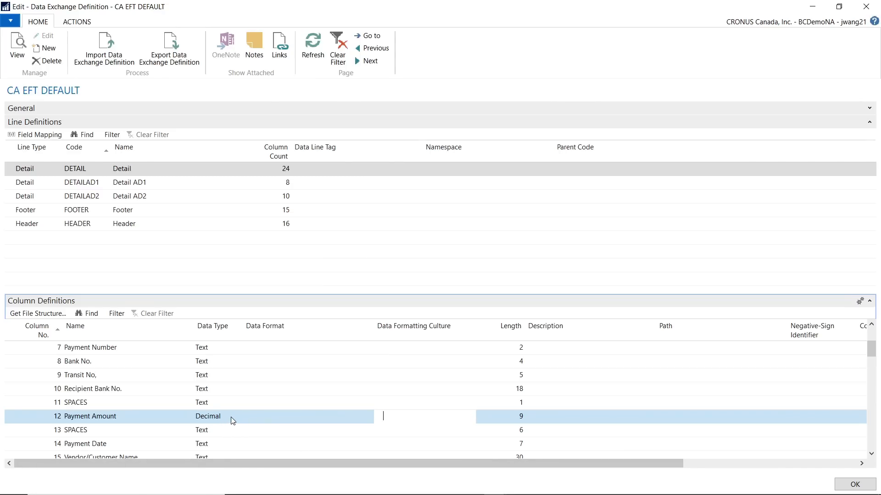
{"action": "left_click", "coordinate": [244, 421]}
{"action": "left_click", "coordinate": [241, 416]}
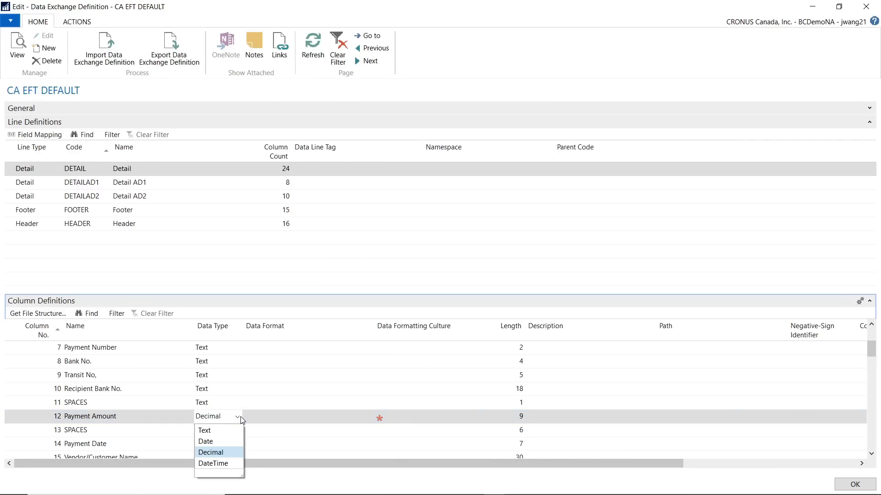
{"action": "left_click", "coordinate": [235, 419]}
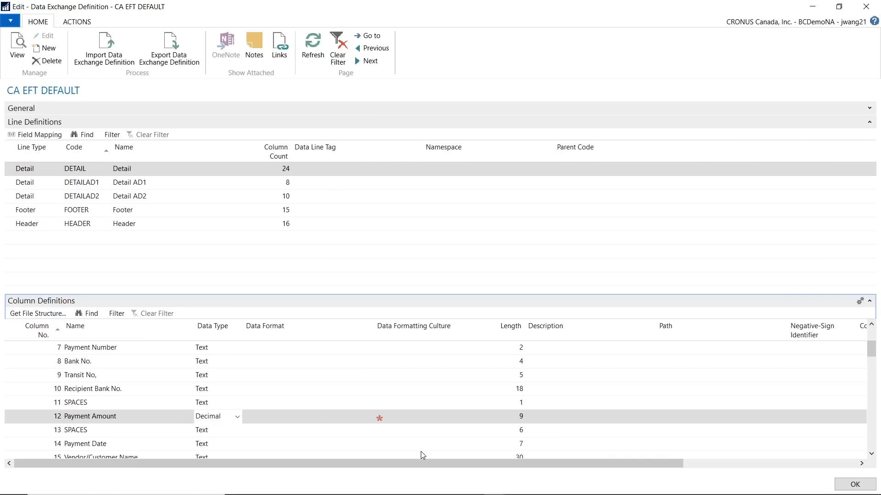
{"action": "left_click_drag", "start_coordinate": [419, 460], "coordinate": [289, 458]}
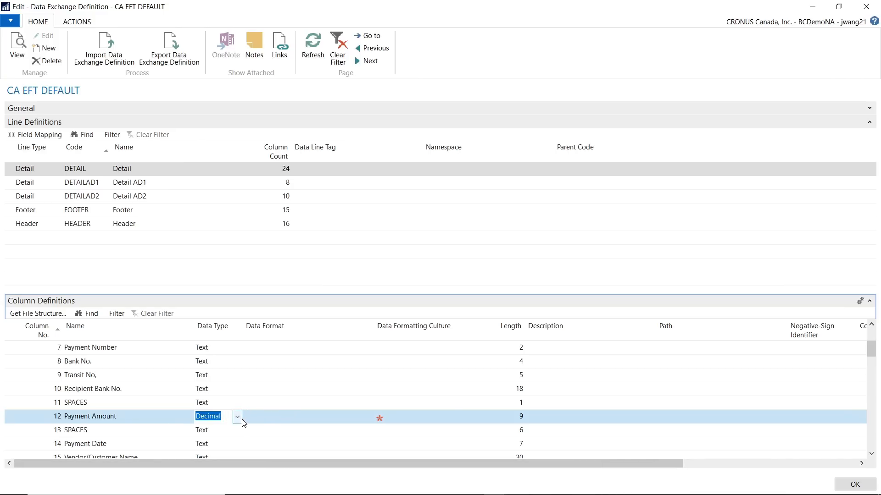
Try to close the definition, and set the Payment Amount column's Data Formatting Culture to en-us before closing it again
{"action": "left_click", "coordinate": [854, 484]}
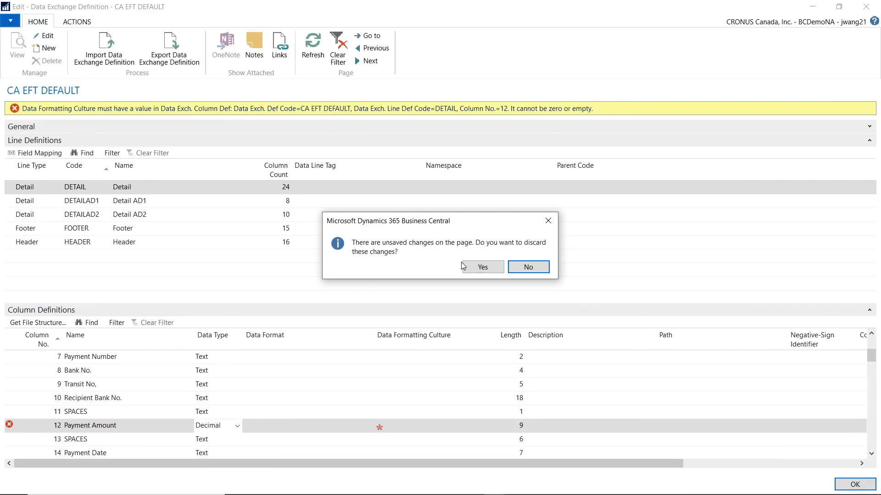
{"action": "left_click", "coordinate": [547, 222]}
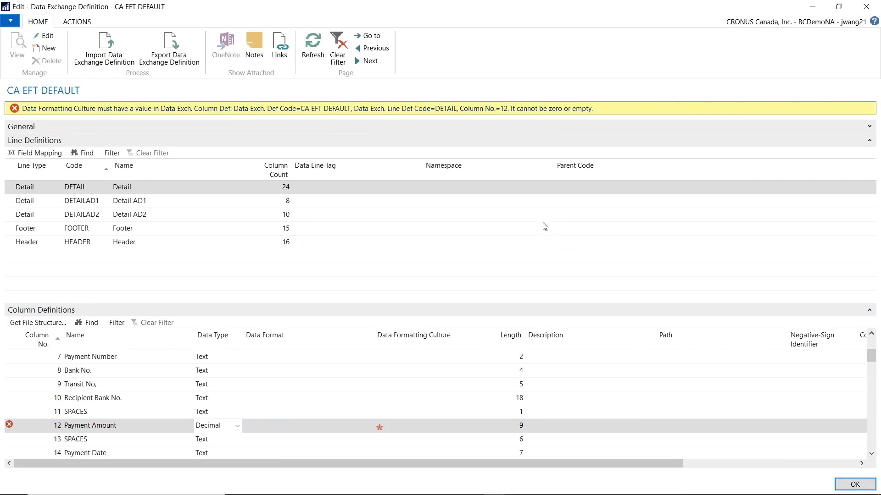
{"action": "left_click", "coordinate": [399, 424]}
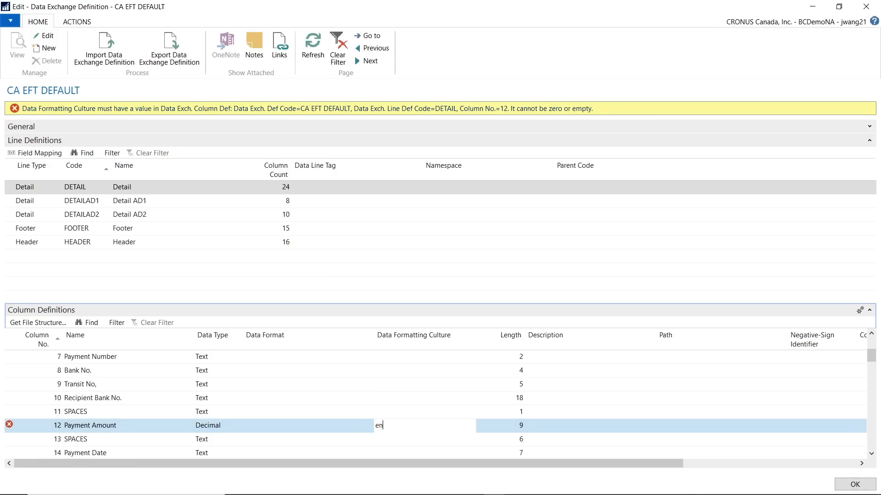
{"action": "type", "text": "en-us"}
{"action": "key", "text": "Tab"}
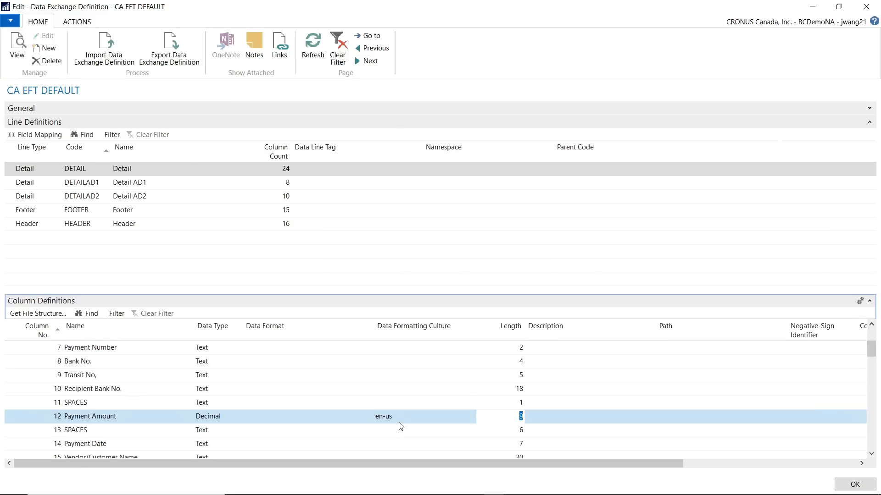
{"action": "left_click", "coordinate": [854, 484]}
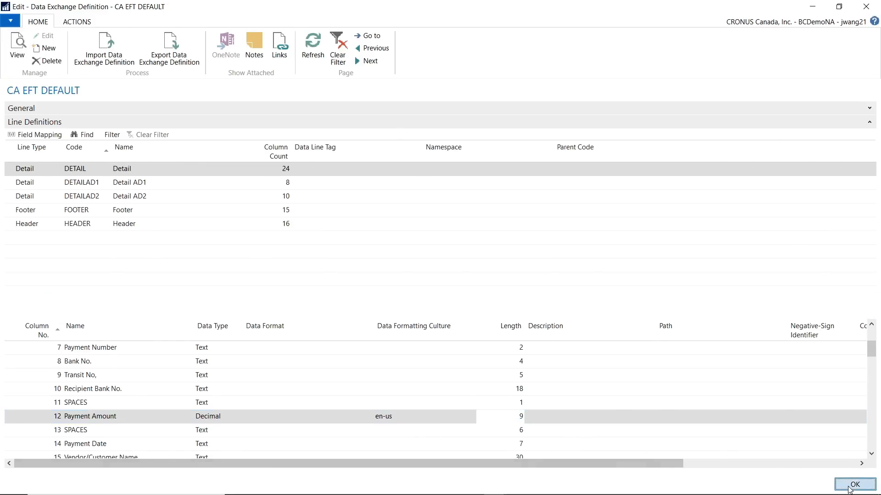
Reopen CA EFT DEFAULT, check the Payment Amount column's data type and formatting culture, and close the definition
{"action": "double_click", "coordinate": [135, 204]}
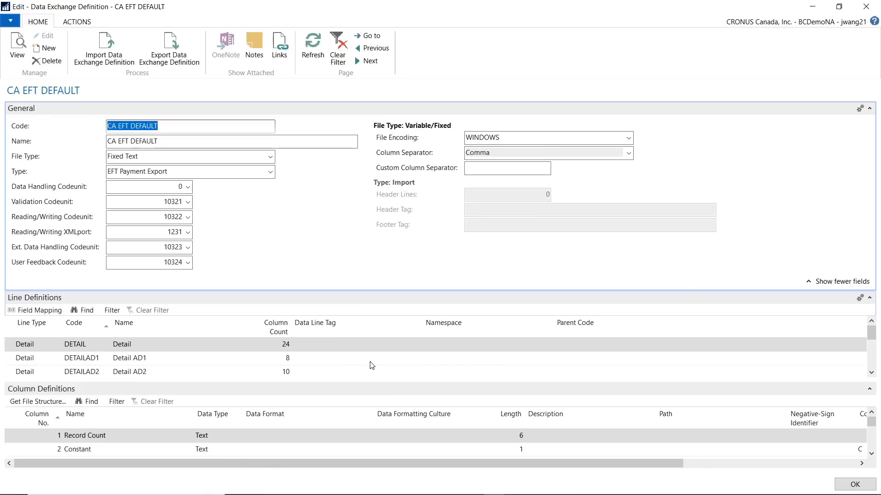
{"action": "scroll", "coordinate": [266, 419], "scroll_direction": "down", "scroll_amount": 1}
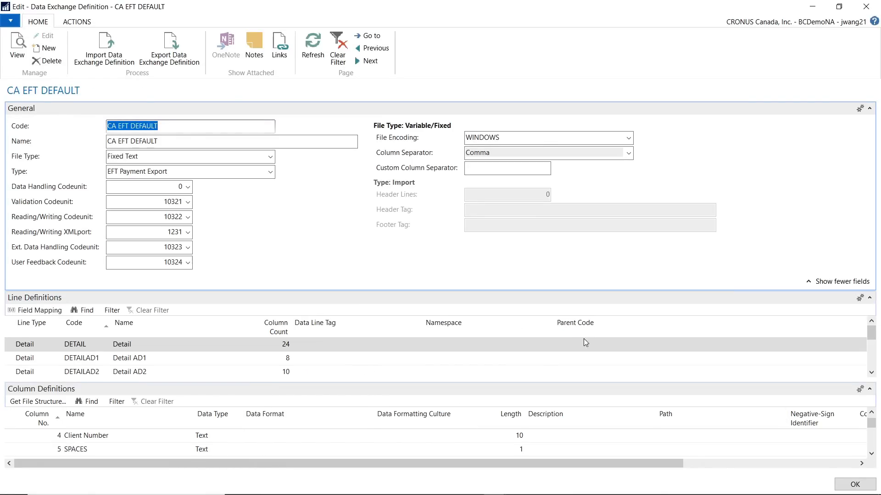
{"action": "left_click", "coordinate": [869, 298]}
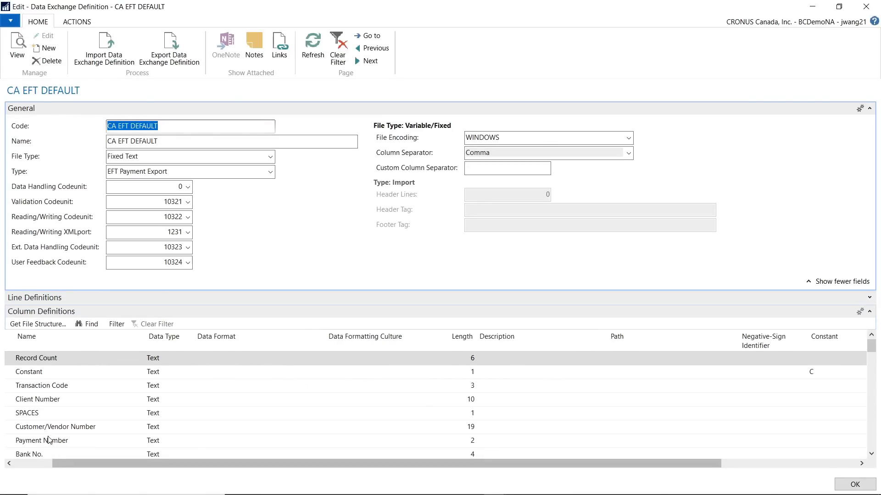
{"action": "scroll", "coordinate": [79, 438], "scroll_direction": "down", "scroll_amount": 2}
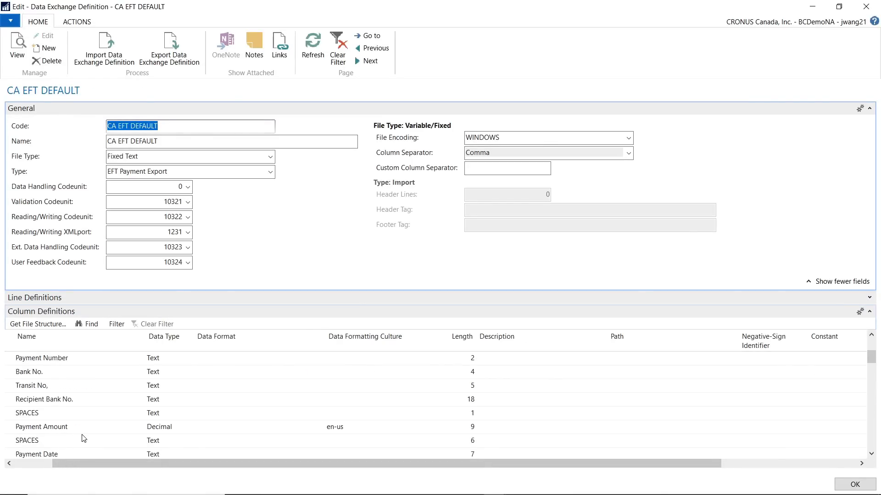
{"action": "left_click", "coordinate": [75, 427]}
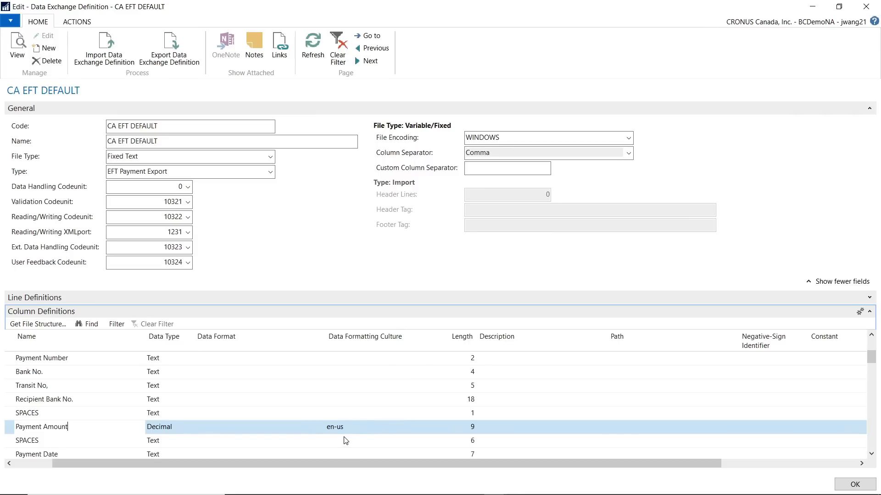
{"action": "left_click", "coordinate": [855, 484]}
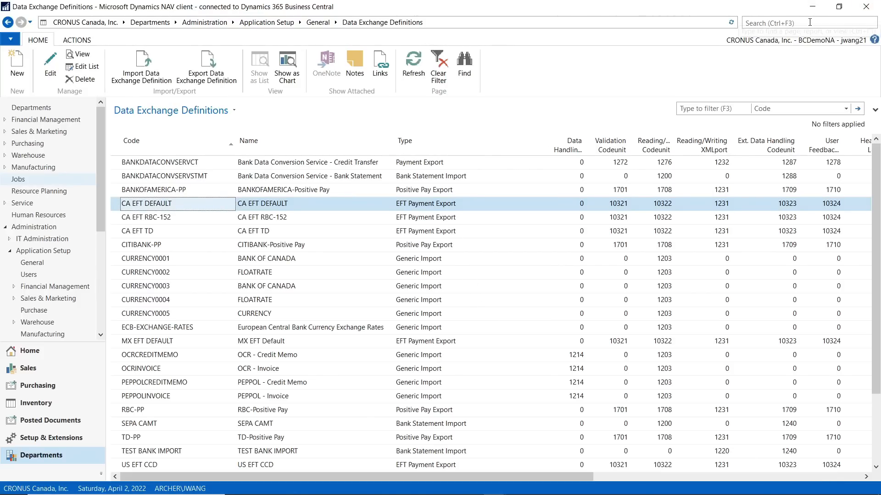
Find the purchase invoices and create a new one for the vendor AR Day Property Management
{"action": "left_click", "coordinate": [810, 22]}
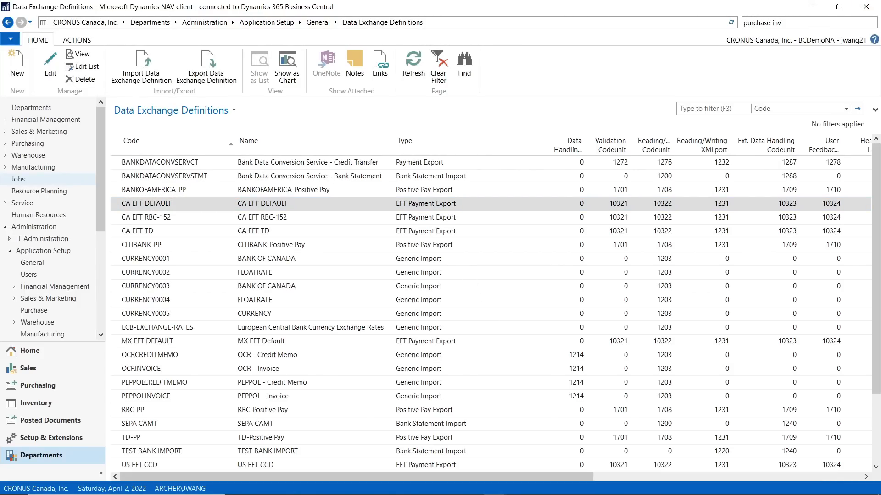
{"action": "key", "text": "Return"}
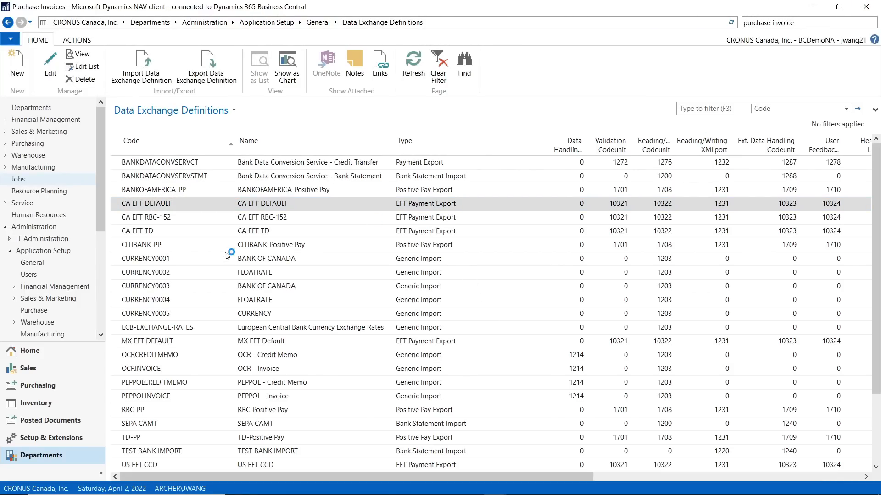
{"action": "left_click", "coordinate": [18, 66]}
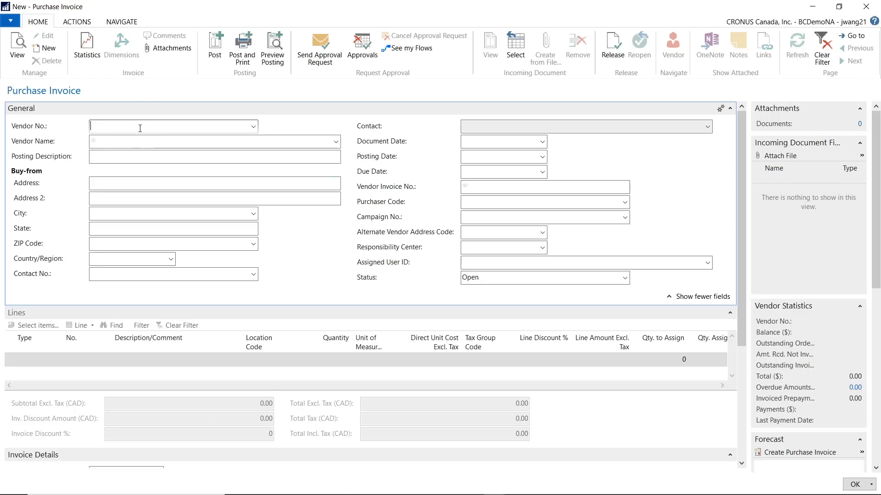
{"action": "type", "text": "20000"}
{"action": "key", "text": "Tab"}
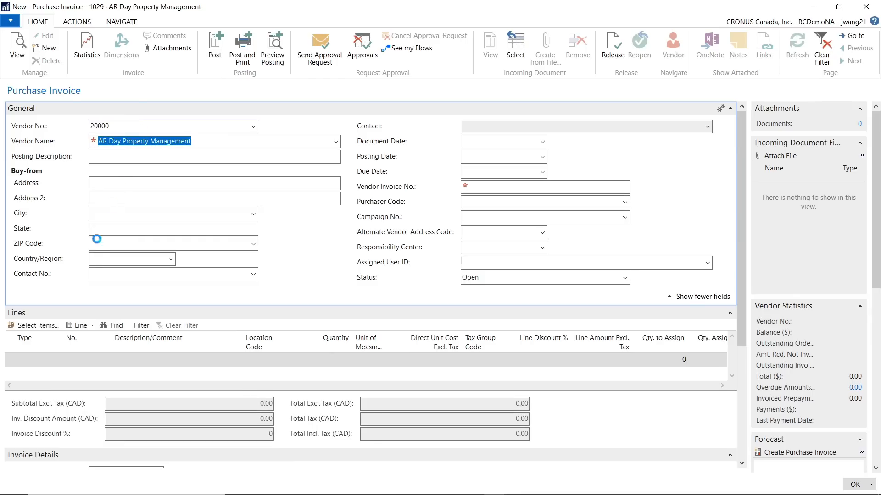
Add a G/L Account line for the Cash account to the purchase invoice
{"action": "left_click", "coordinate": [32, 360]}
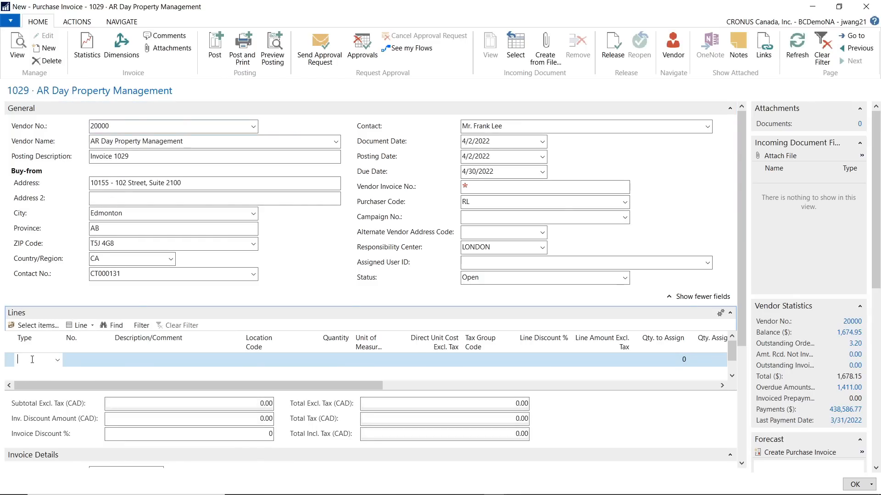
{"action": "type", "text": "g/l"}
{"action": "key", "text": "Tab"}
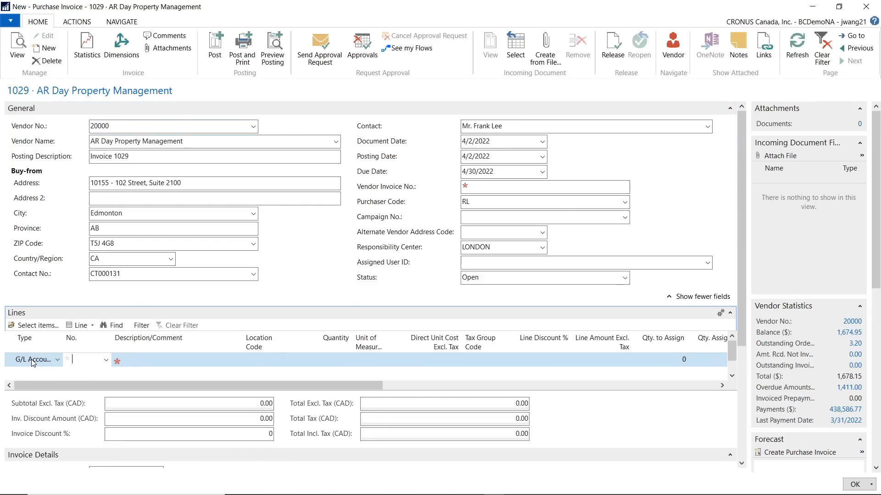
{"action": "left_click", "coordinate": [105, 361]}
{"action": "left_click", "coordinate": [94, 248]}
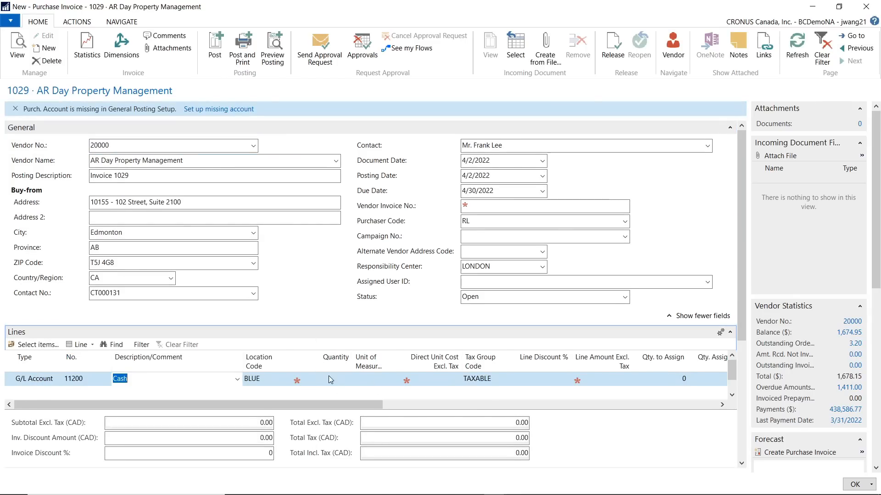
Set the Cash line's quantity to 1 and direct unit cost to 120.19, and check the invoice statistics
{"action": "left_click", "coordinate": [324, 381]}
{"action": "type", "text": "1"}
{"action": "key", "text": "Tab"}
{"action": "left_click", "coordinate": [447, 378]}
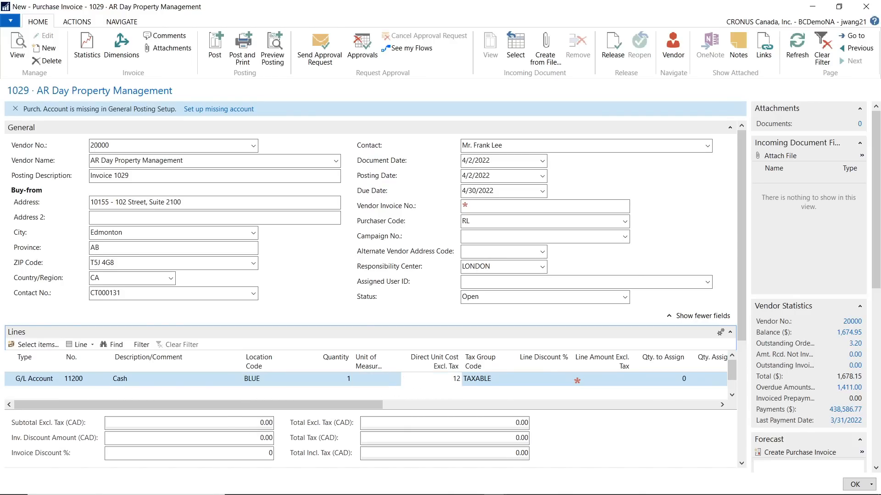
{"action": "type", "text": "120.19"}
{"action": "key", "text": "Tab"}
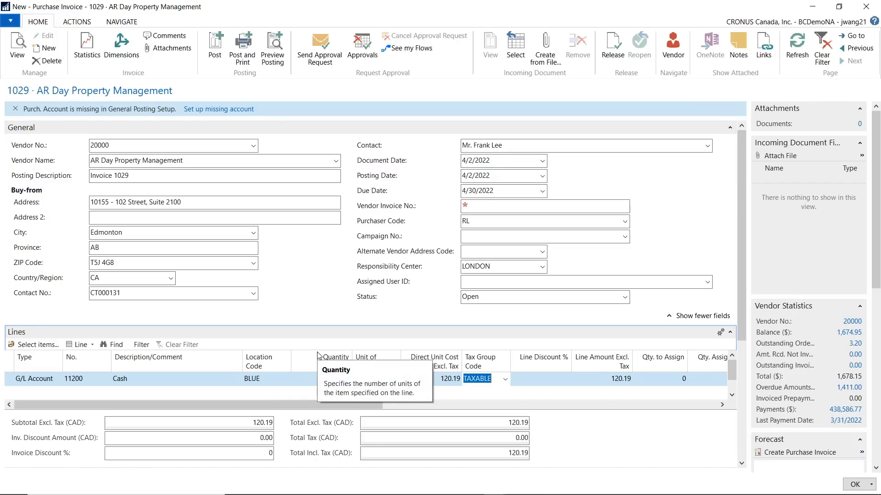
{"action": "key", "text": "F7"}
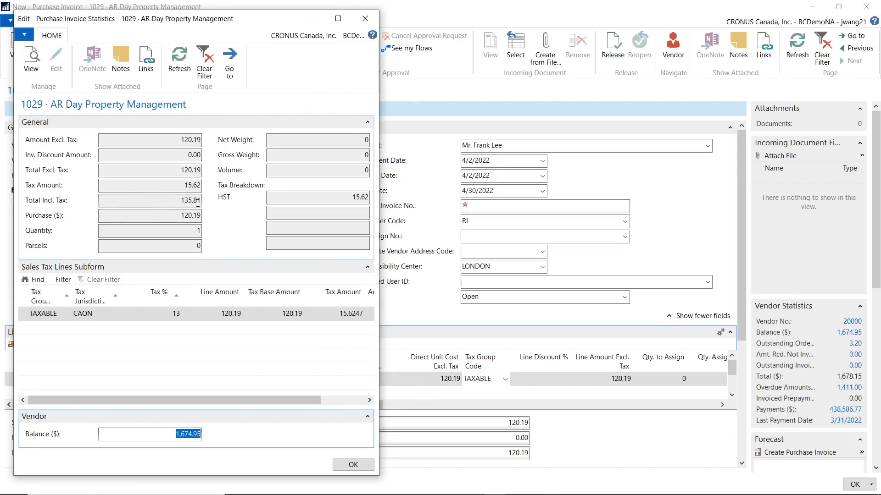
{"action": "left_click", "coordinate": [360, 465]}
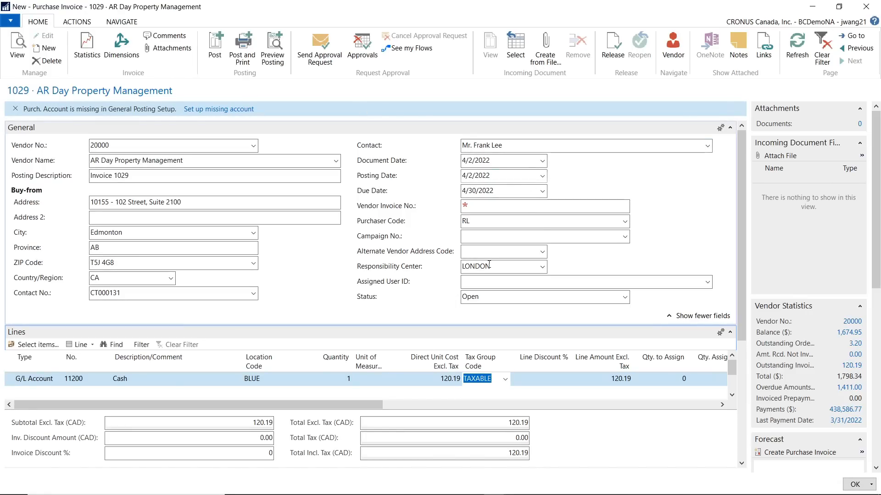
Enter EFTTest4 as the Vendor Invoice No. and post the invoice without opening the posted document
{"action": "left_click", "coordinate": [485, 203]}
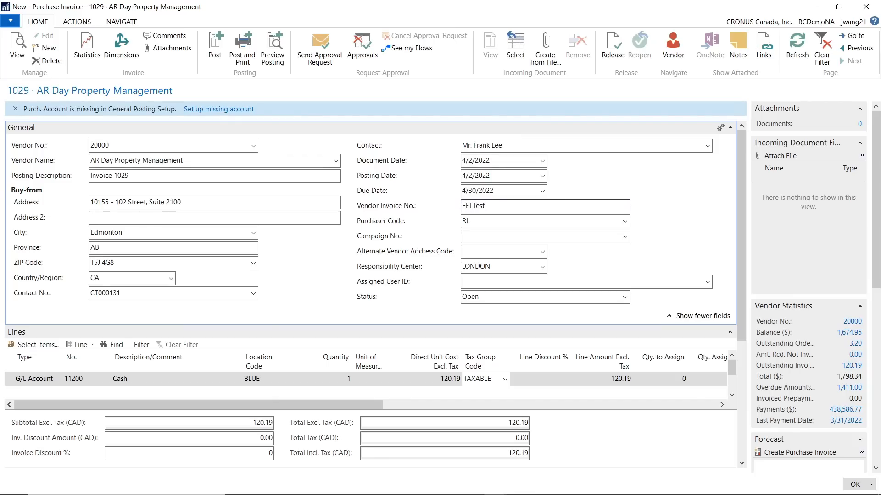
{"action": "type", "text": "EFTTest4"}
{"action": "key", "text": "Tab"}
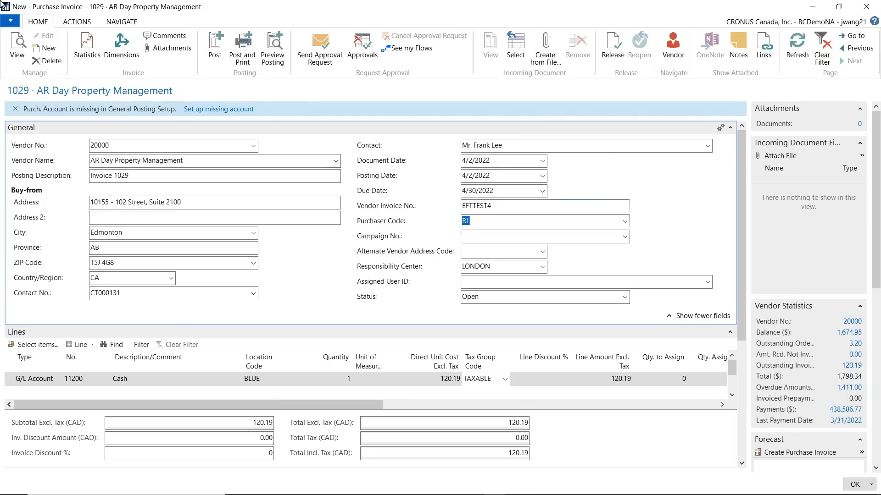
{"action": "left_click", "coordinate": [215, 46]}
{"action": "left_click", "coordinate": [450, 267]}
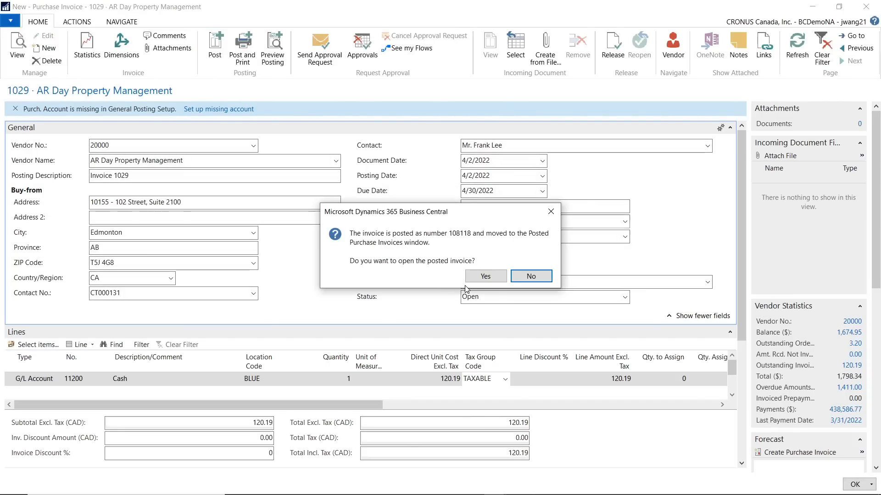
{"action": "left_click", "coordinate": [550, 279]}
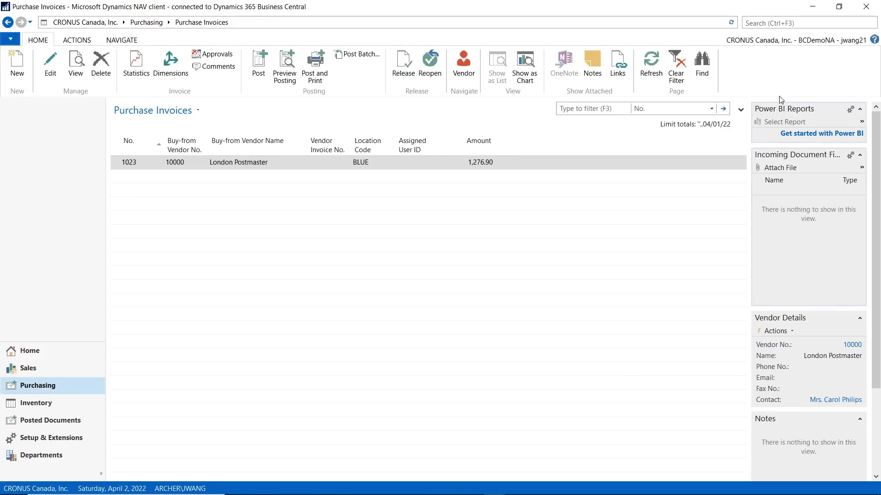
Switch to the open ACH CAD payment journal and add a payment line for the vendor AR Day Property Management
{"action": "mouse_move", "coordinate": [493, 487]}
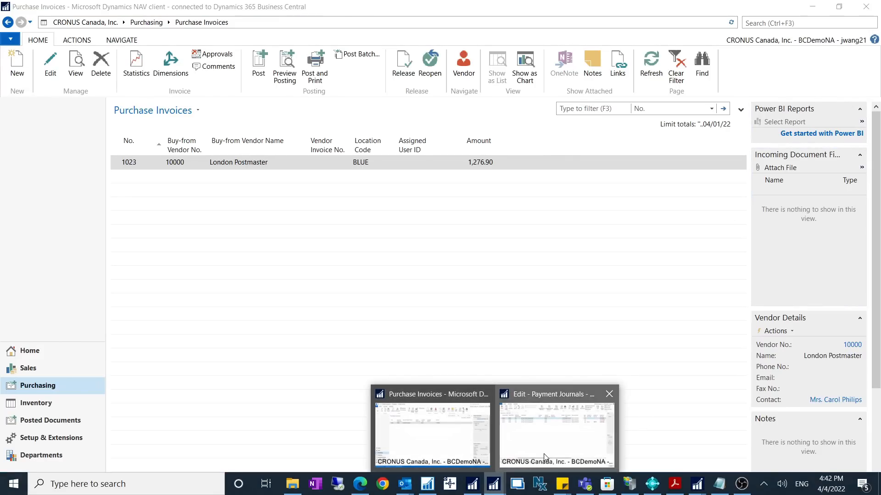
{"action": "left_click", "coordinate": [544, 453]}
{"action": "left_click", "coordinate": [86, 184]}
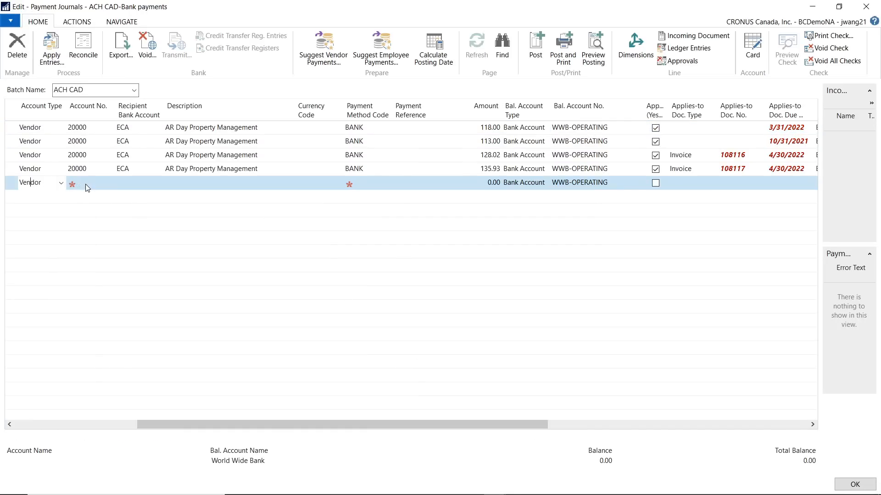
{"action": "type", "text": "20000"}
{"action": "key", "text": "Tab"}
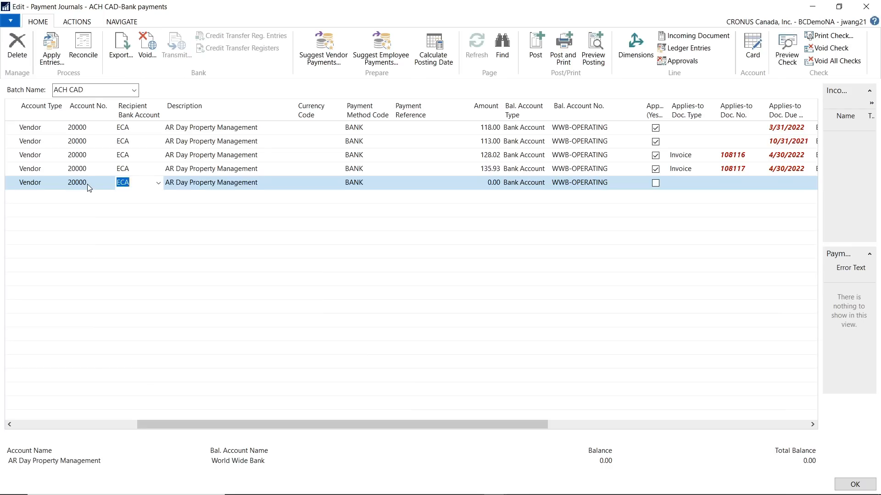
Set the Bank Payment Type of the new payment line to Electronic Payment
{"action": "key", "text": "Tab"}
{"action": "key", "text": "Tab"}
{"action": "key", "text": "Tab"}
{"action": "key", "text": "Tab"}
{"action": "key", "text": "Tab"}
{"action": "key", "text": "Tab"}
{"action": "key", "text": "Tab"}
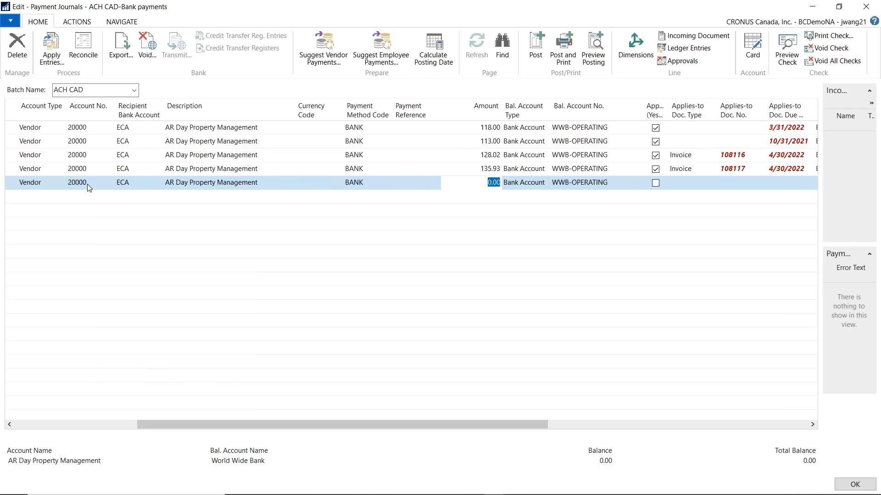
{"action": "key", "text": "Tab"}
{"action": "key", "text": "Tab"}
{"action": "key", "text": "Tab"}
{"action": "key", "text": "Tab"}
{"action": "key", "text": "Tab"}
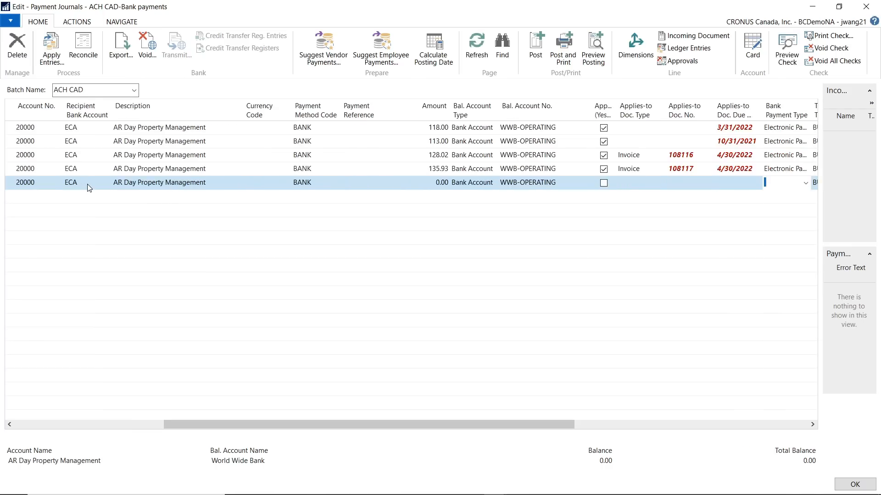
{"action": "type", "text": "ectronic Pa..."}
{"action": "key", "text": "Tab"}
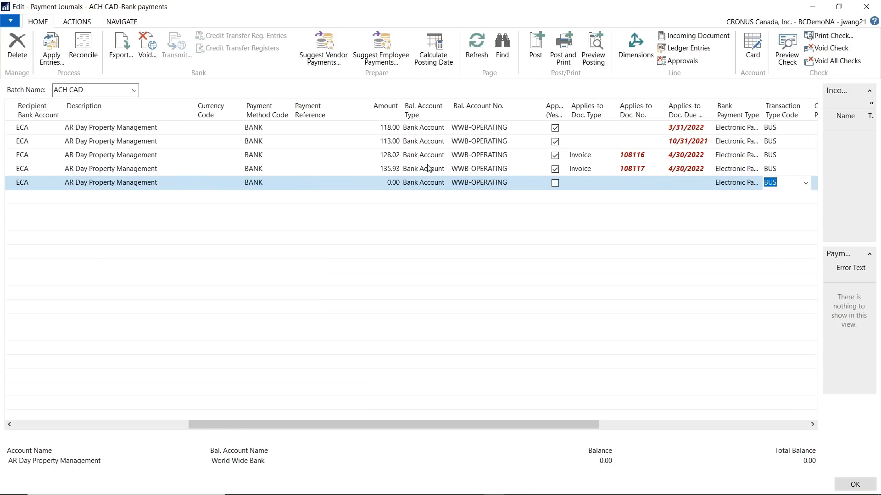
Apply the new payment line to the vendor's EFTTEST4 invoice through its Applies-to Doc. No
{"action": "left_click", "coordinate": [654, 184]}
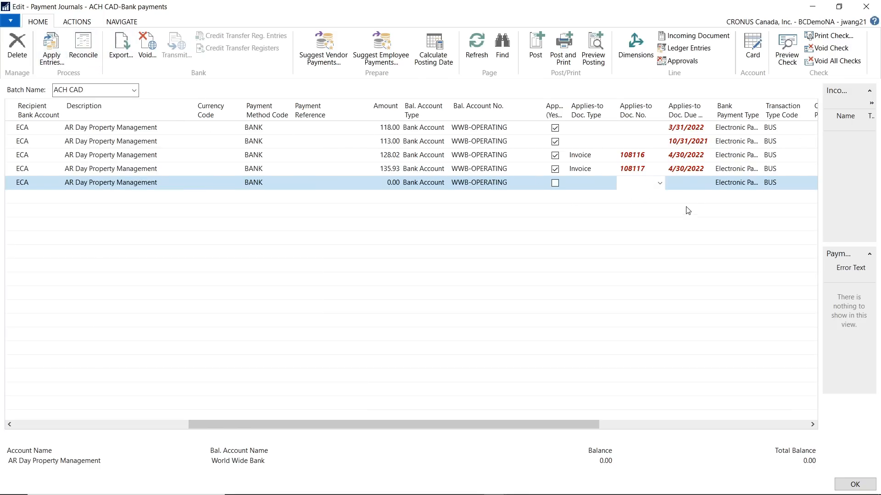
{"action": "left_click", "coordinate": [659, 183]}
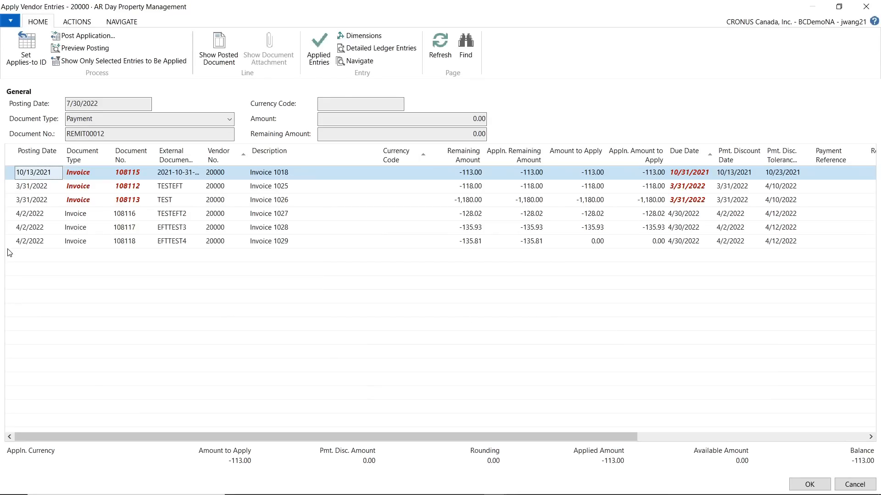
{"action": "left_click", "coordinate": [13, 243]}
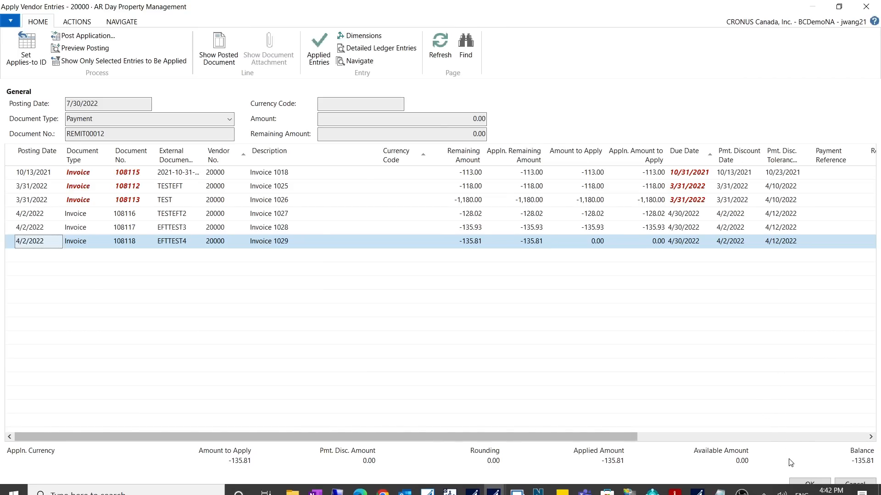
{"action": "left_click", "coordinate": [800, 483]}
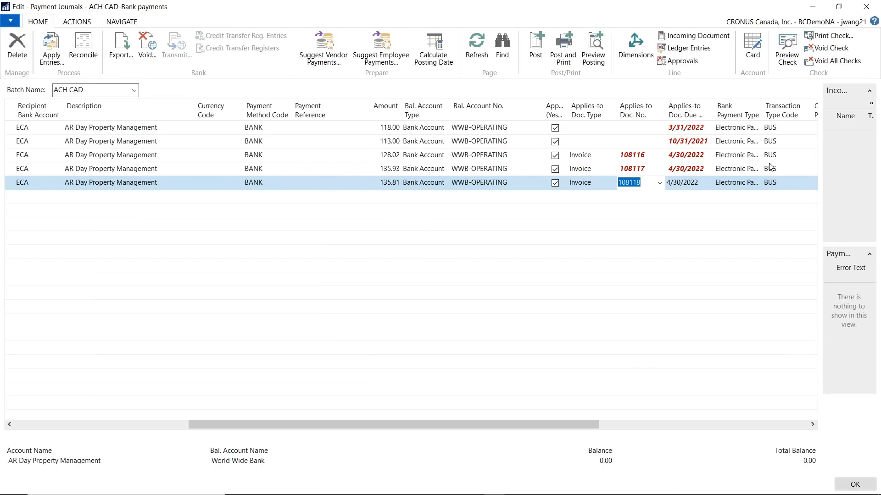
Export the electronic payments for bank account WWB-OPERATING as PDF and save the report to the Desktop folder under This PC
{"action": "left_click", "coordinate": [121, 48]}
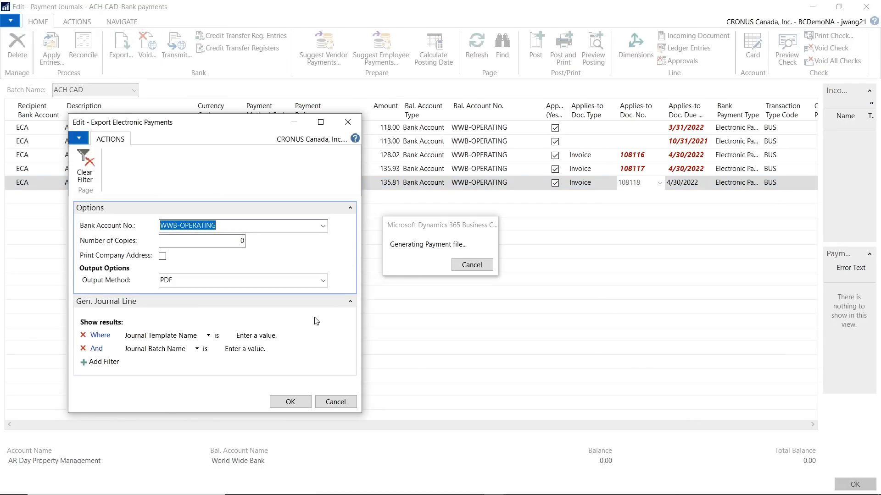
{"action": "left_click", "coordinate": [290, 402]}
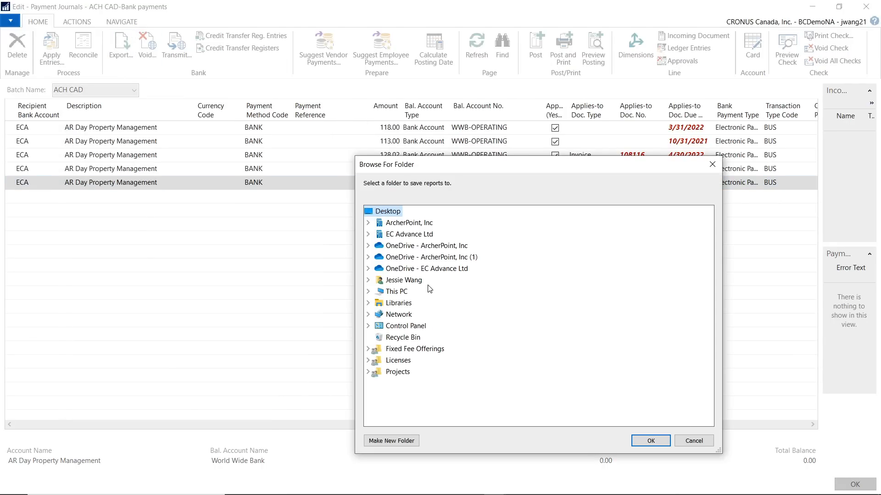
{"action": "double_click", "coordinate": [396, 291]}
{"action": "double_click", "coordinate": [409, 314]}
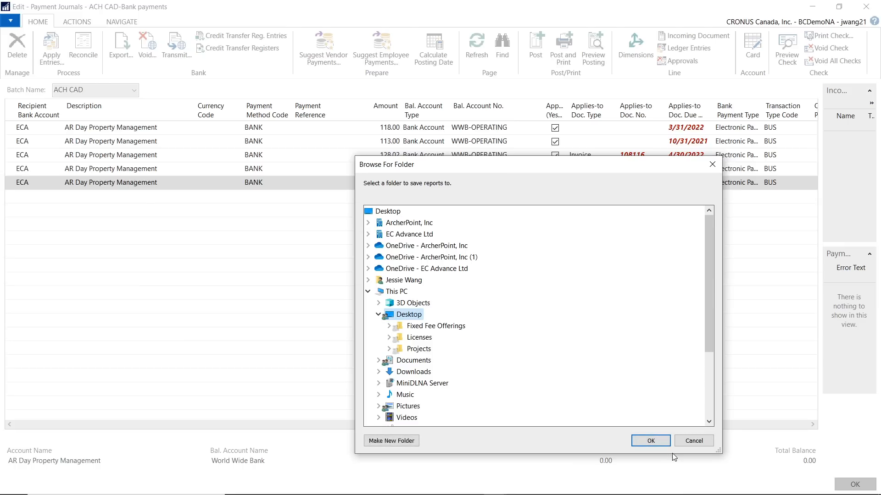
{"action": "left_click", "coordinate": [653, 442]}
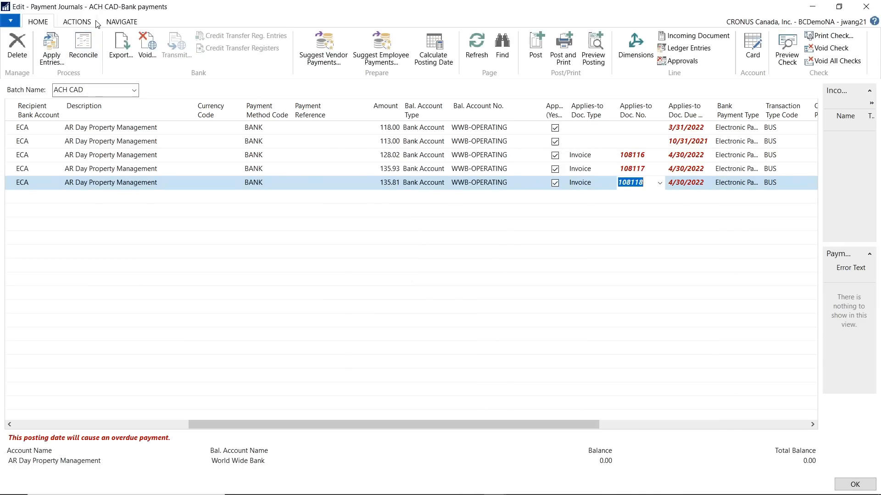
Generate the EFT file for the 135.81 payment from WWB-OPERATING and save it to the Desktop folder under This PC
{"action": "left_click", "coordinate": [120, 22]}
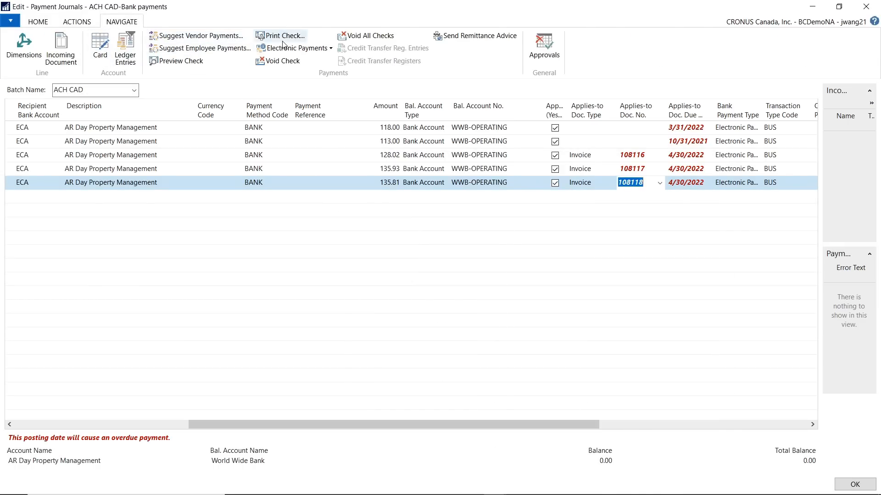
{"action": "left_click", "coordinate": [82, 25]}
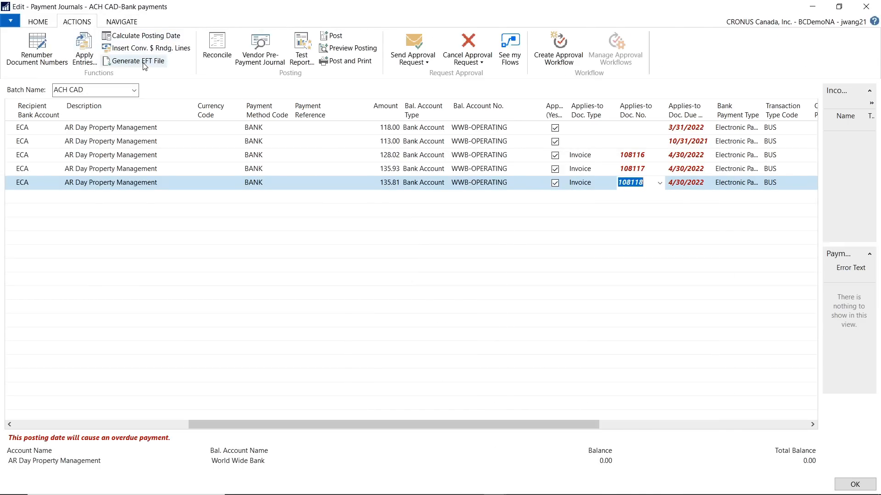
{"action": "left_click", "coordinate": [142, 64]}
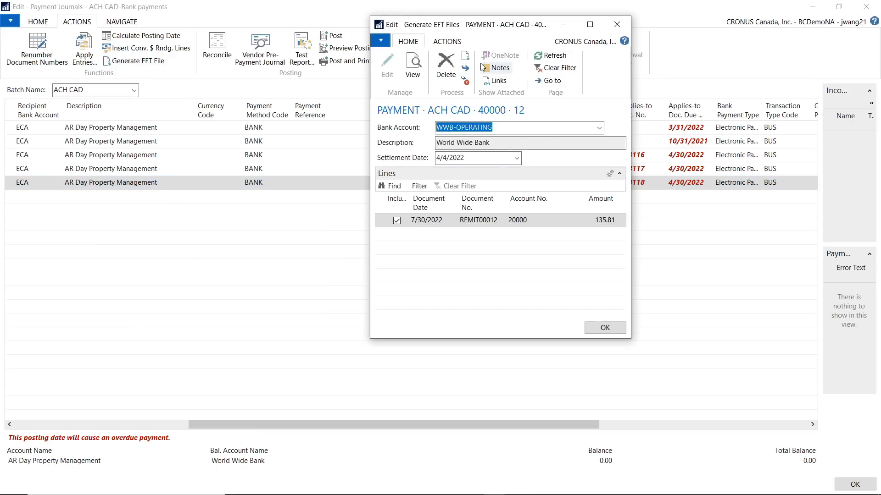
{"action": "left_click", "coordinate": [447, 42]}
{"action": "left_click", "coordinate": [430, 56]}
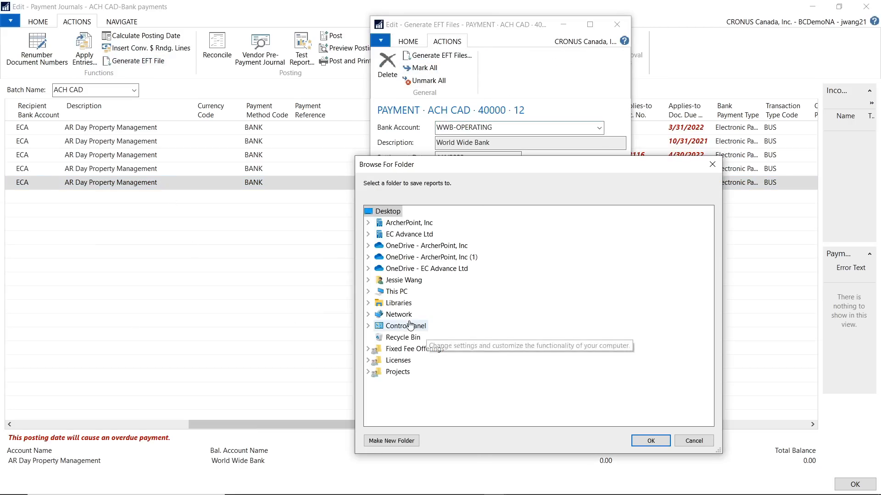
{"action": "double_click", "coordinate": [396, 293]}
{"action": "double_click", "coordinate": [409, 315]}
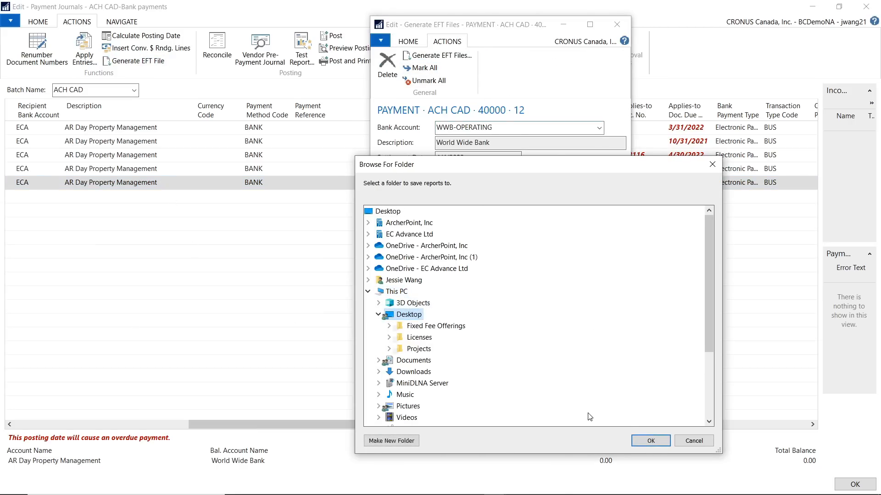
{"action": "left_click", "coordinate": [651, 441]}
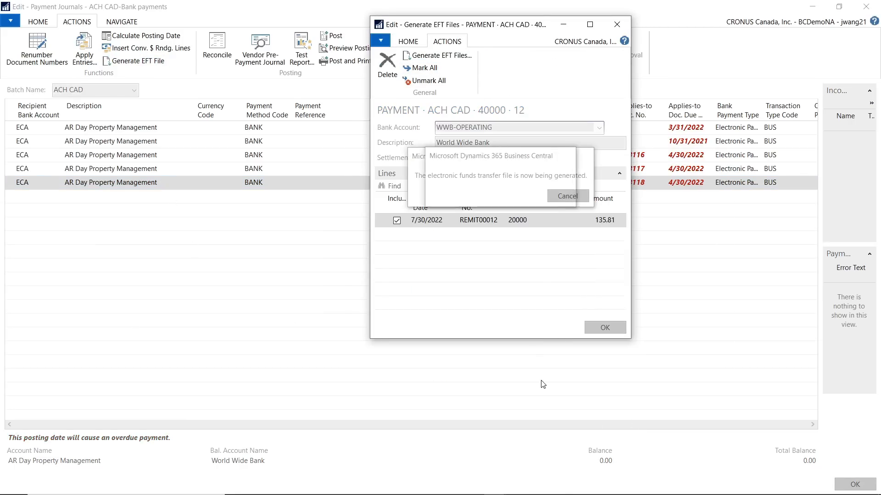
Close the Generate EFT Files window, switch to File Explorer and open ACH0014.txt from the Desktop folder in Notepad
{"action": "left_click", "coordinate": [605, 327]}
{"action": "key", "text": "super"}
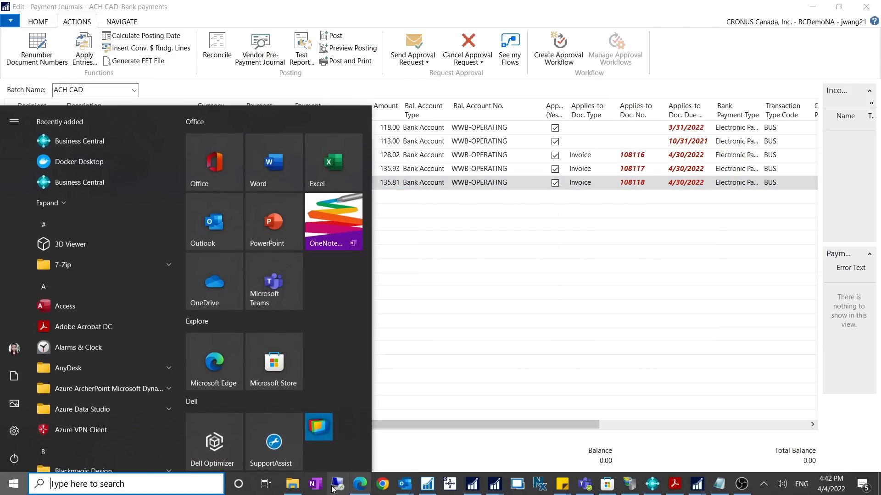
{"action": "left_click", "coordinate": [292, 485]}
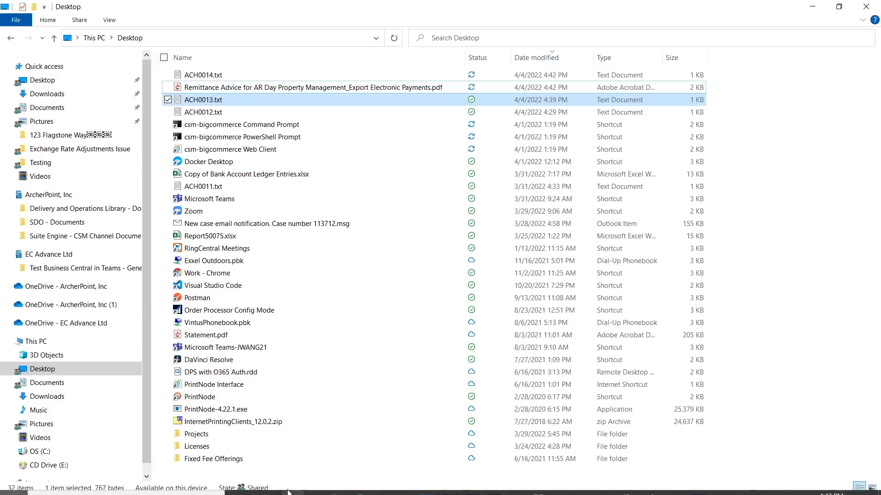
{"action": "left_click", "coordinate": [541, 57]}
{"action": "left_click", "coordinate": [541, 57]}
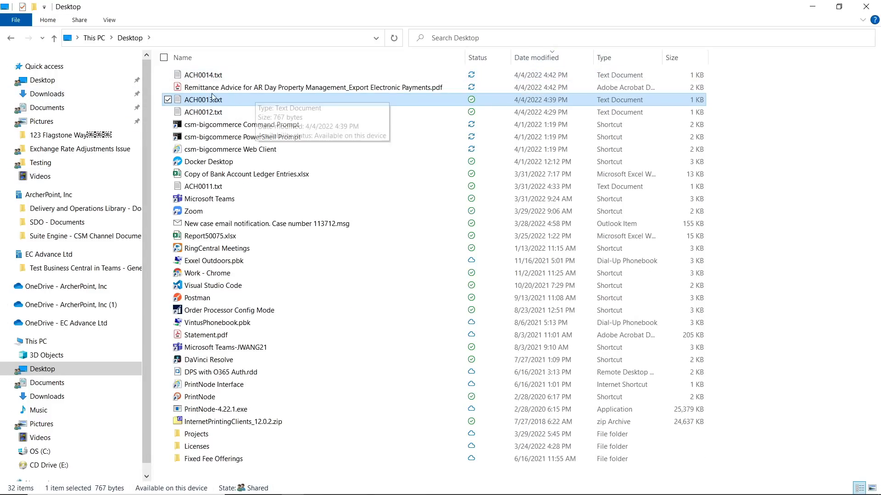
{"action": "left_click", "coordinate": [213, 77]}
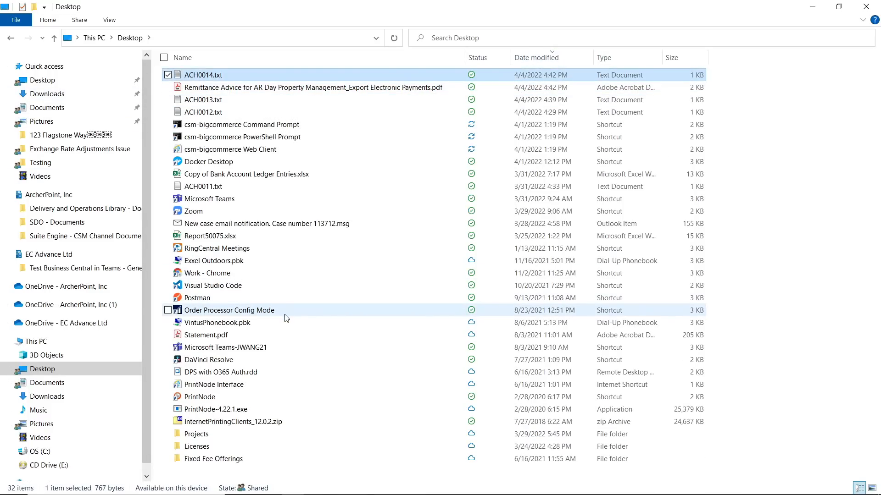
{"action": "double_click", "coordinate": [220, 75]}
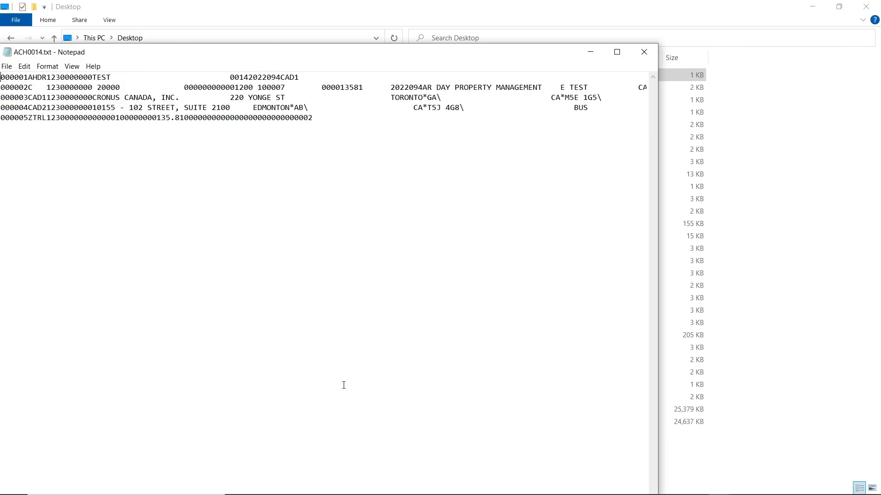
Examine the payment amount field in the second record of ACH0014.txt alongside the amount of the last payment journal line
{"action": "left_click_drag", "start_coordinate": [317, 88], "coordinate": [368, 87]}
{"action": "left_click", "coordinate": [812, 7]}
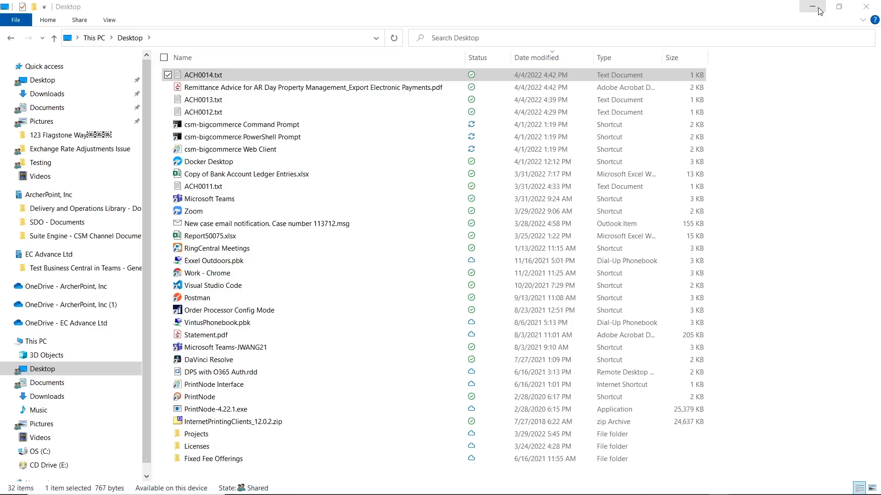
{"action": "left_click_drag", "start_coordinate": [472, 57], "coordinate": [549, 245]}
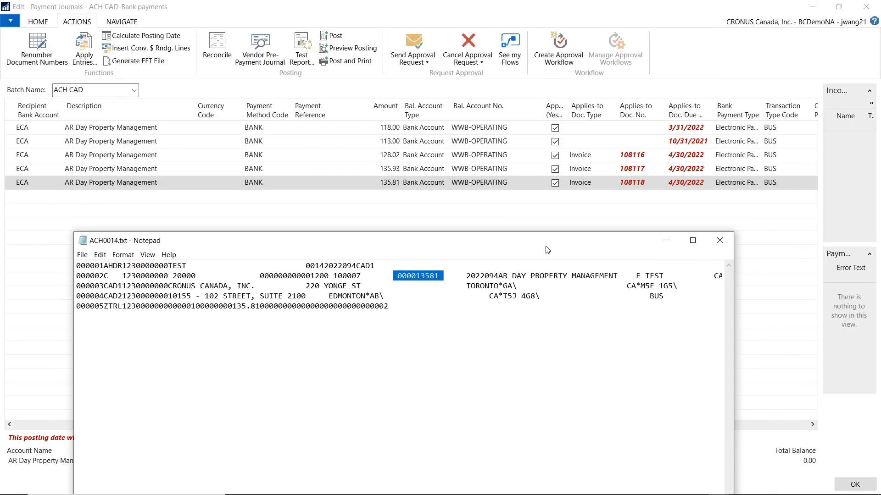
{"action": "left_click", "coordinate": [431, 277]}
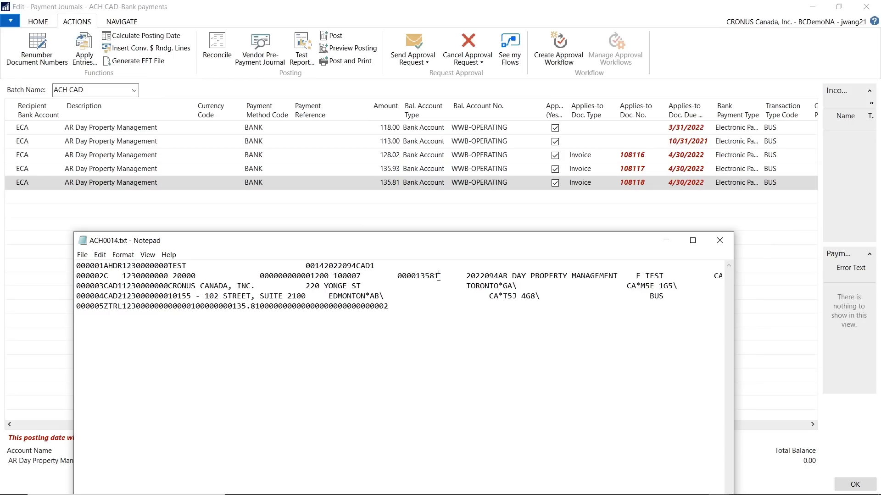
{"action": "left_click_drag", "start_coordinate": [439, 276], "coordinate": [398, 280]}
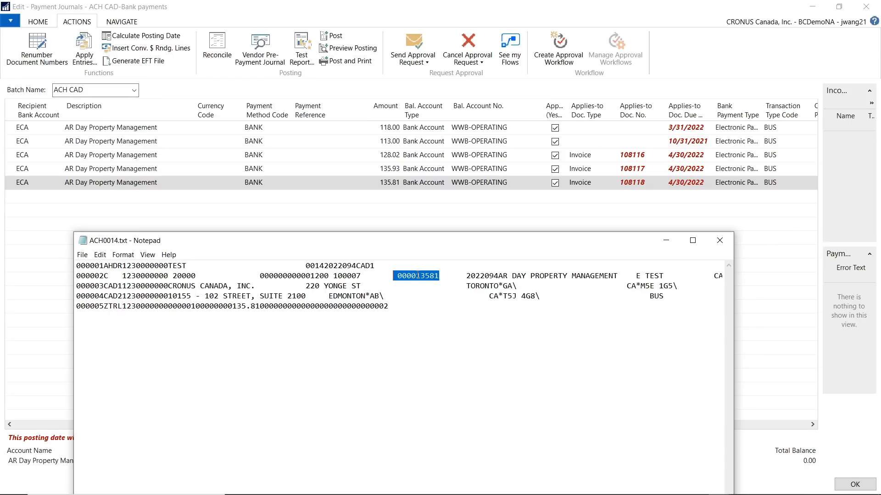
{"action": "left_click", "coordinate": [418, 275]}
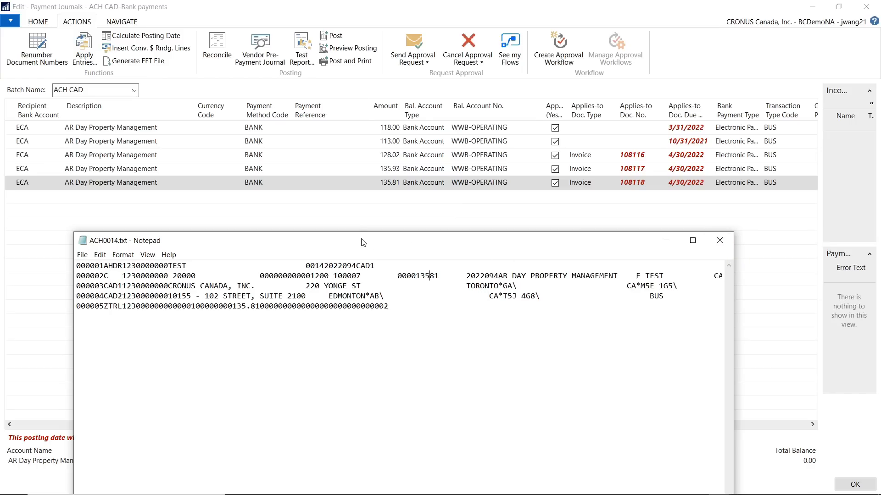
{"action": "left_click_drag", "start_coordinate": [363, 242], "coordinate": [368, 181]}
{"action": "left_click_drag", "start_coordinate": [402, 215], "coordinate": [444, 215]}
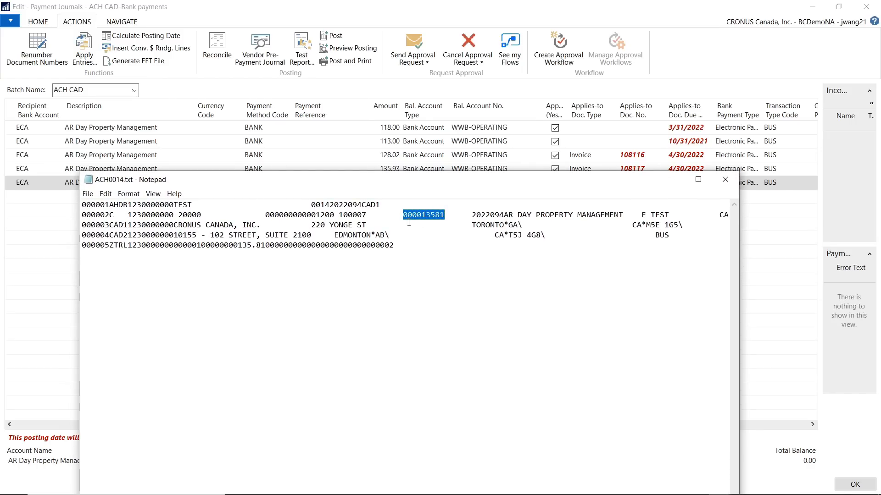